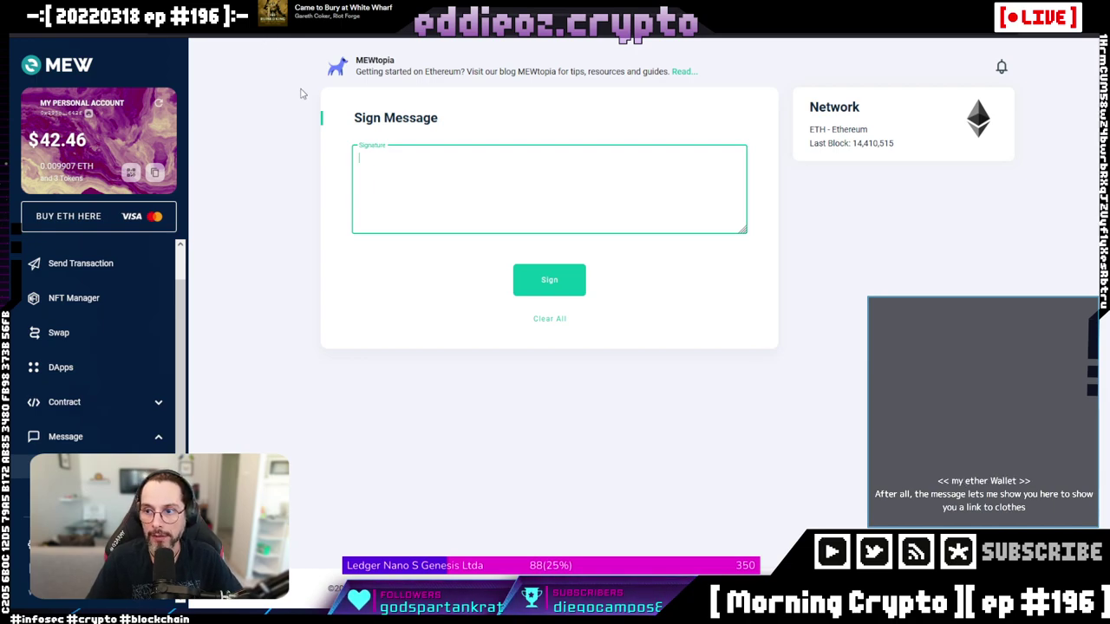
key(ctrl+l)
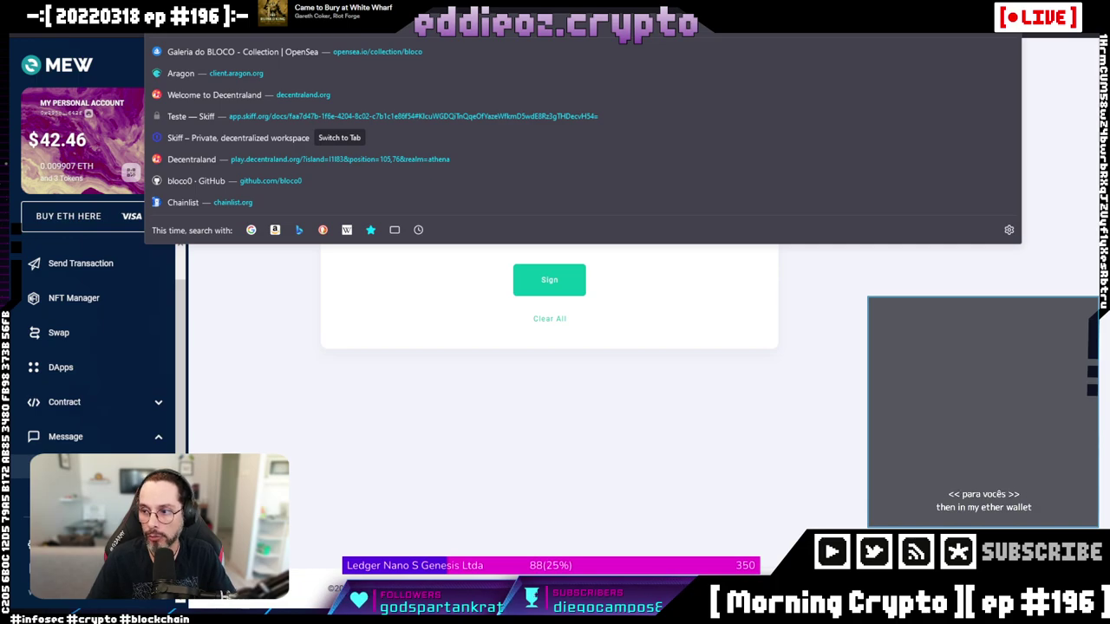
key(Escape)
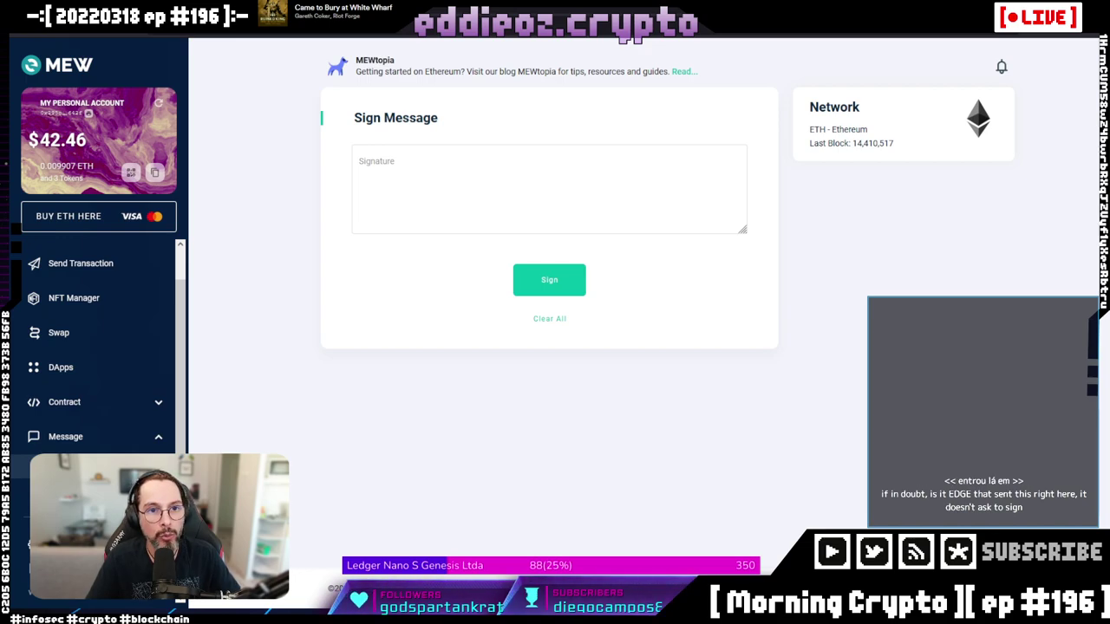
click(445, 180)
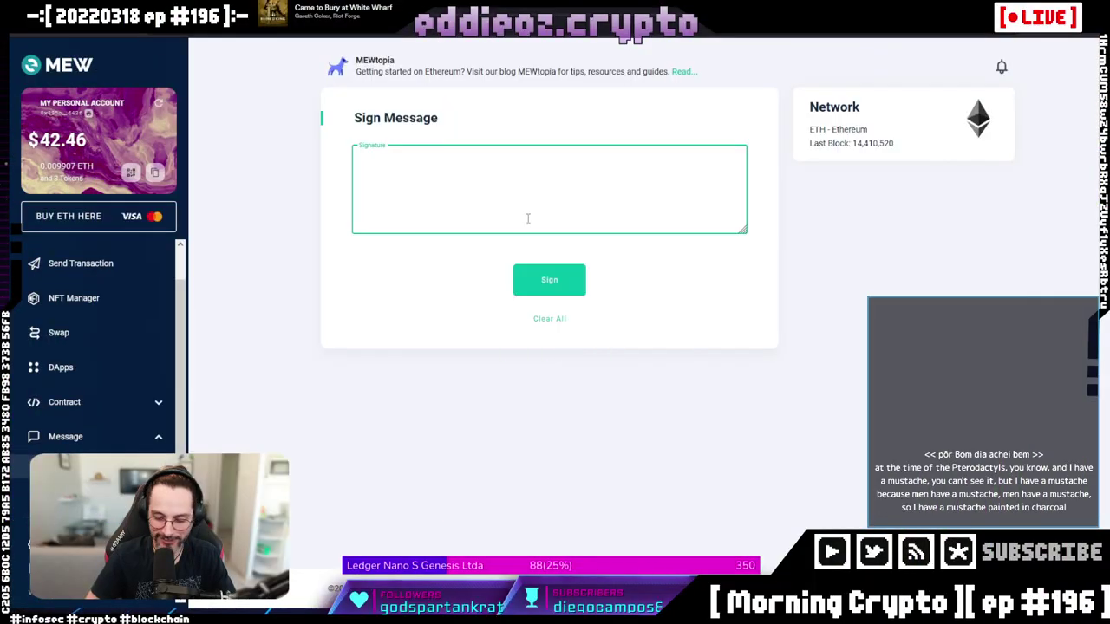
Step: Sign the message 'Bom dia Shibentos' to produce the JSON with address, msg and sig fields
text(Bom)
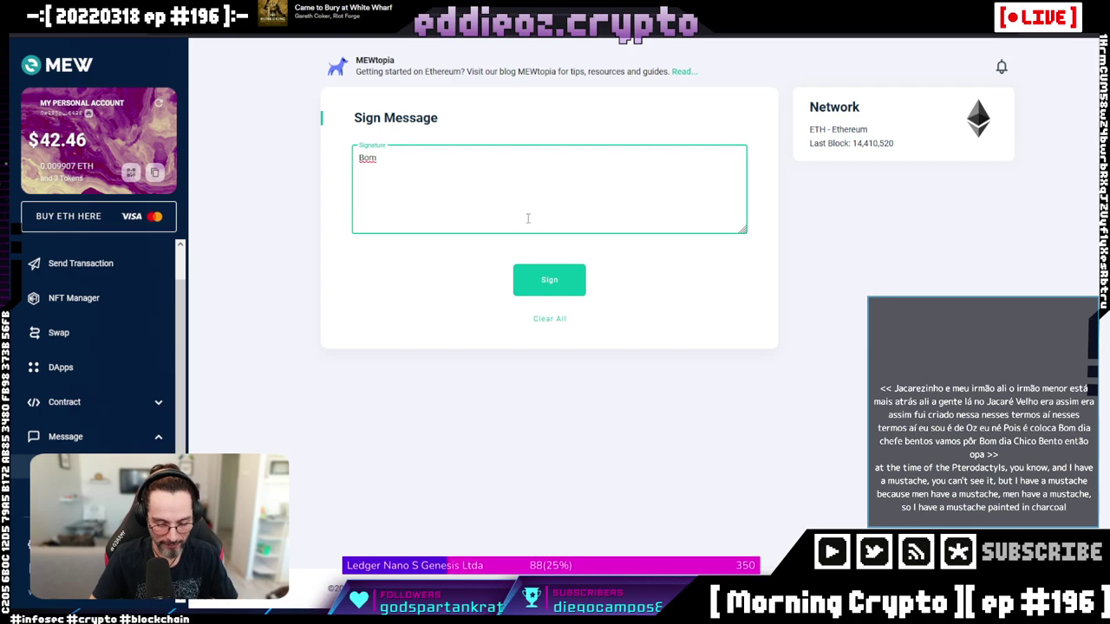
text( dia Shibentos)
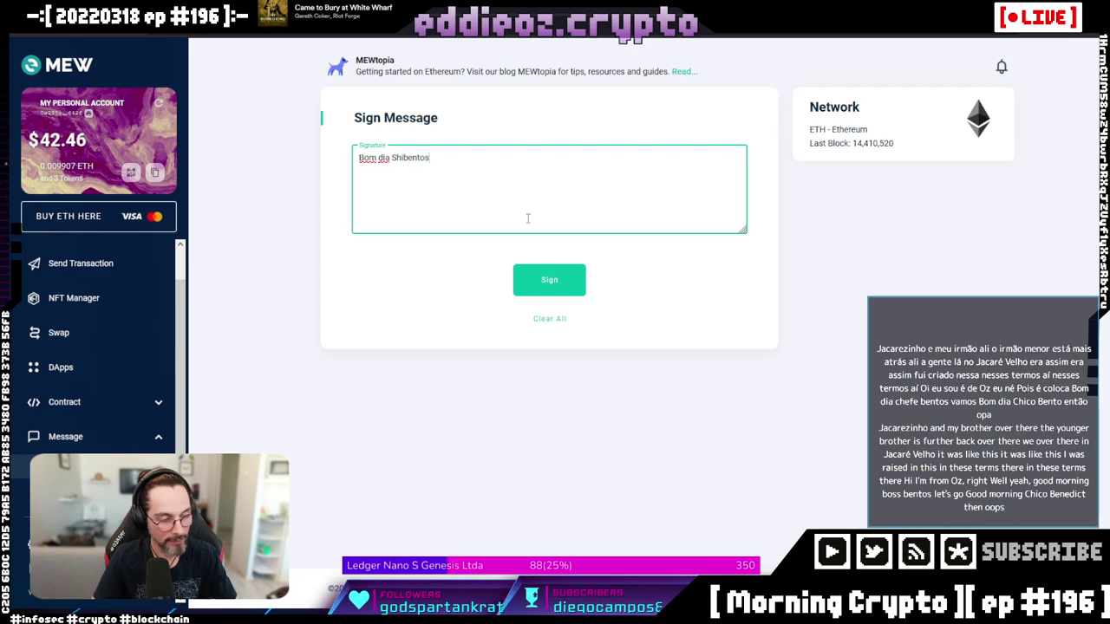
click(550, 283)
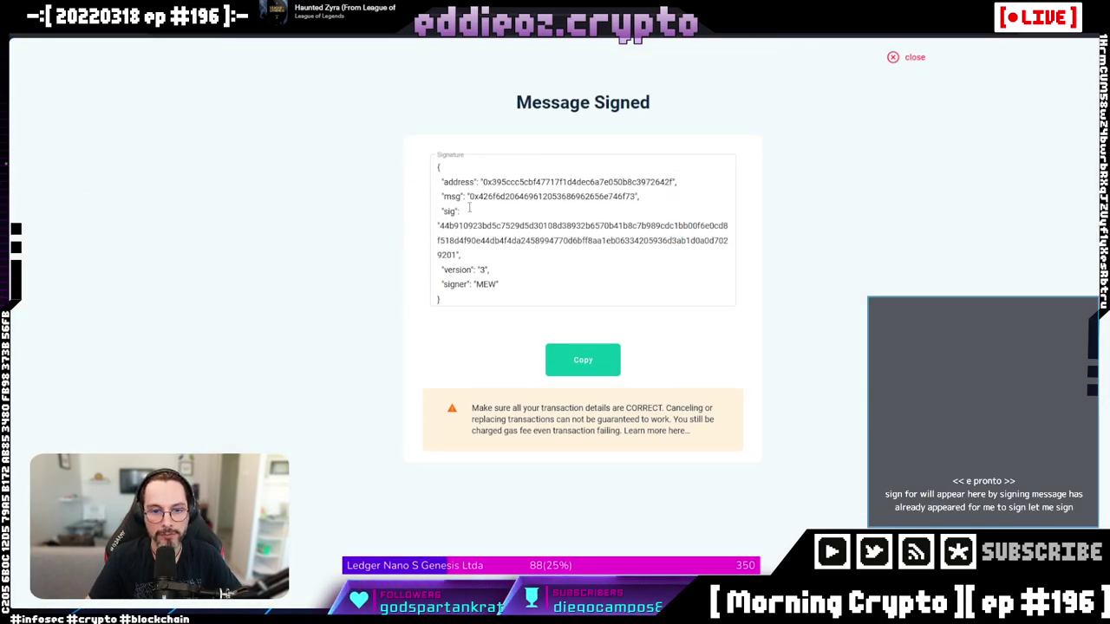
Step: Select the entire signed-message JSON, then close the Message Signed result
mouse_move(460, 302)
mouse_down()
mouse_move(438, 282)
mouse_move(428, 156)
mouse_up()
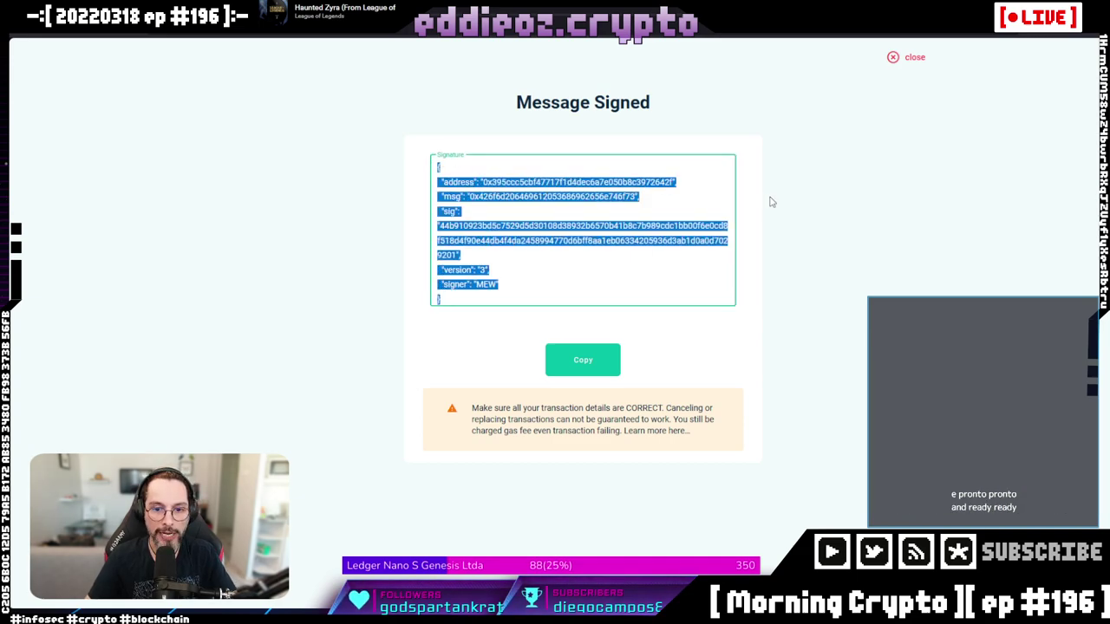
click(593, 373)
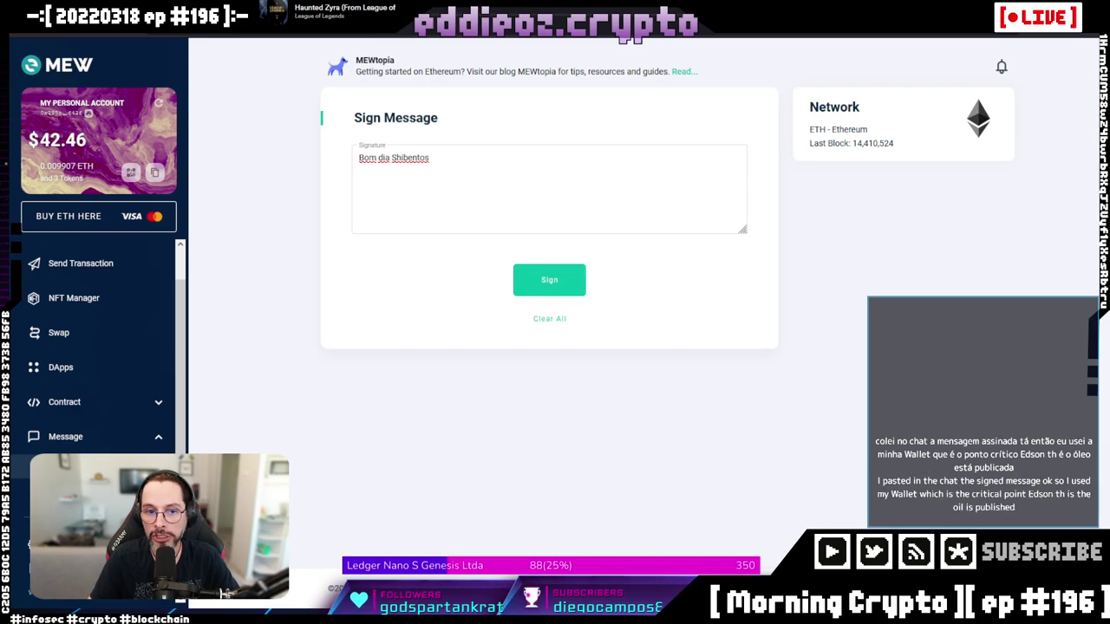
click(437, 158)
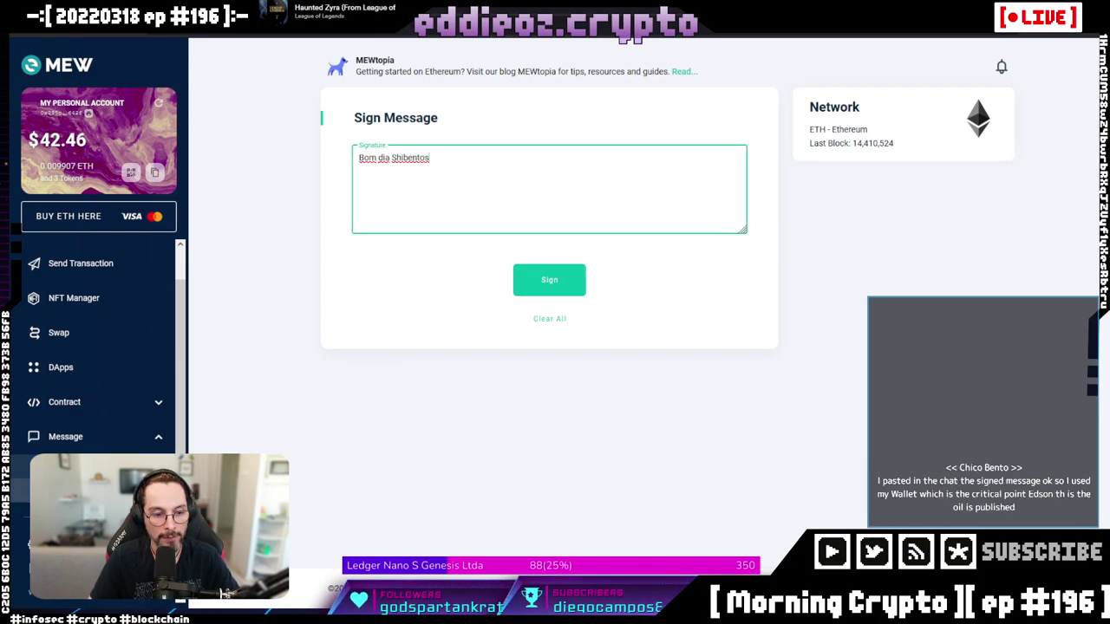
click(224, 594)
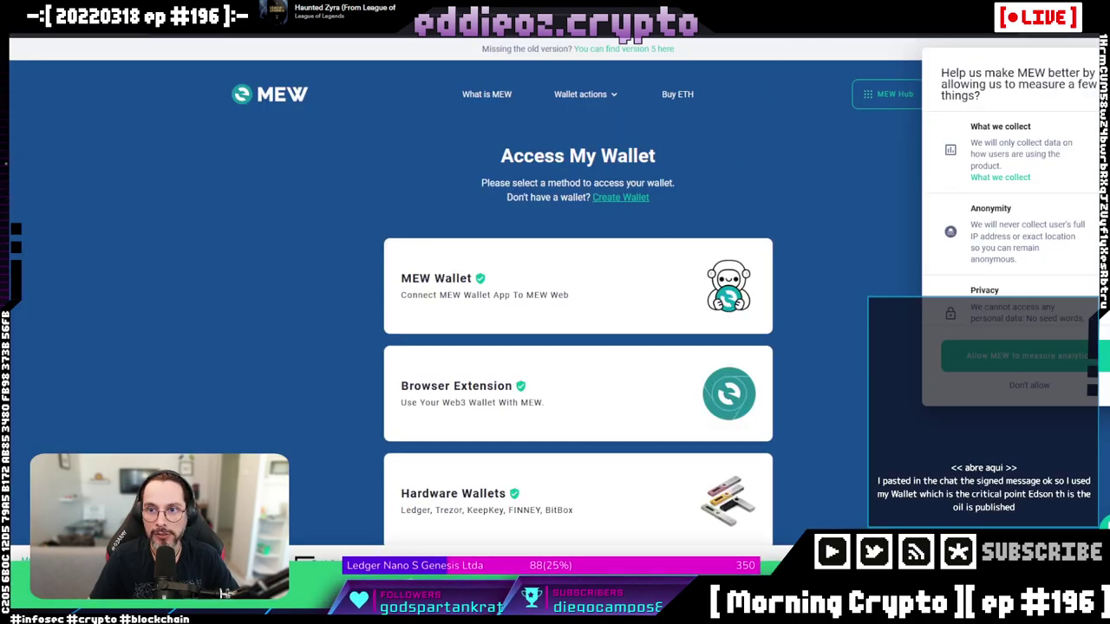
click(222, 593)
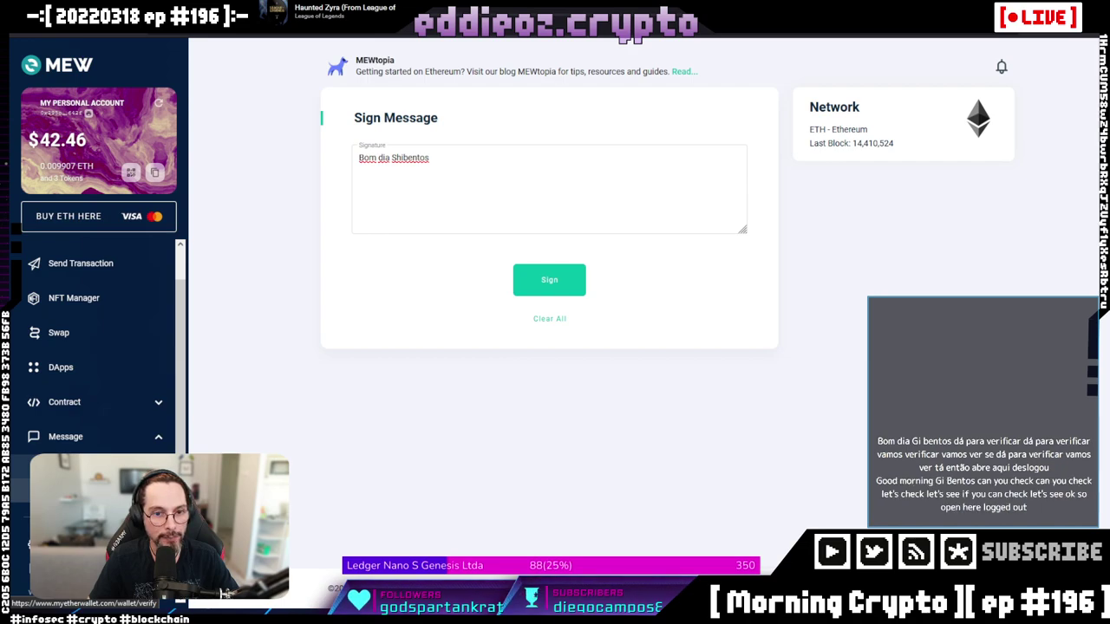
Step: Paste the signed JSON into Verify Message's Signature box and confirm the signature is valid
click(223, 594)
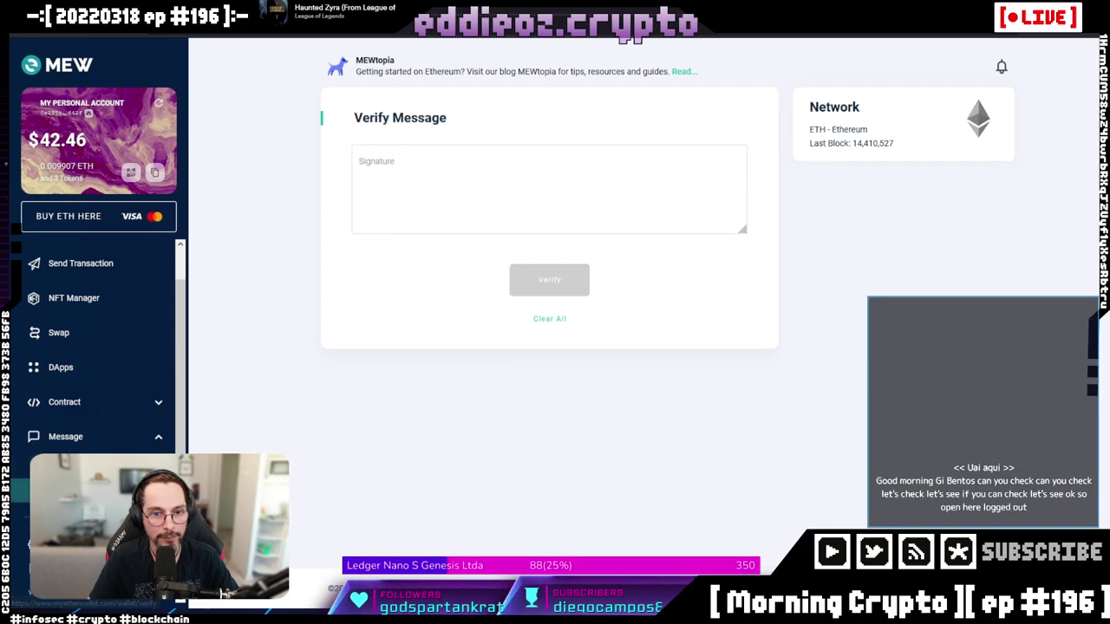
click(392, 180)
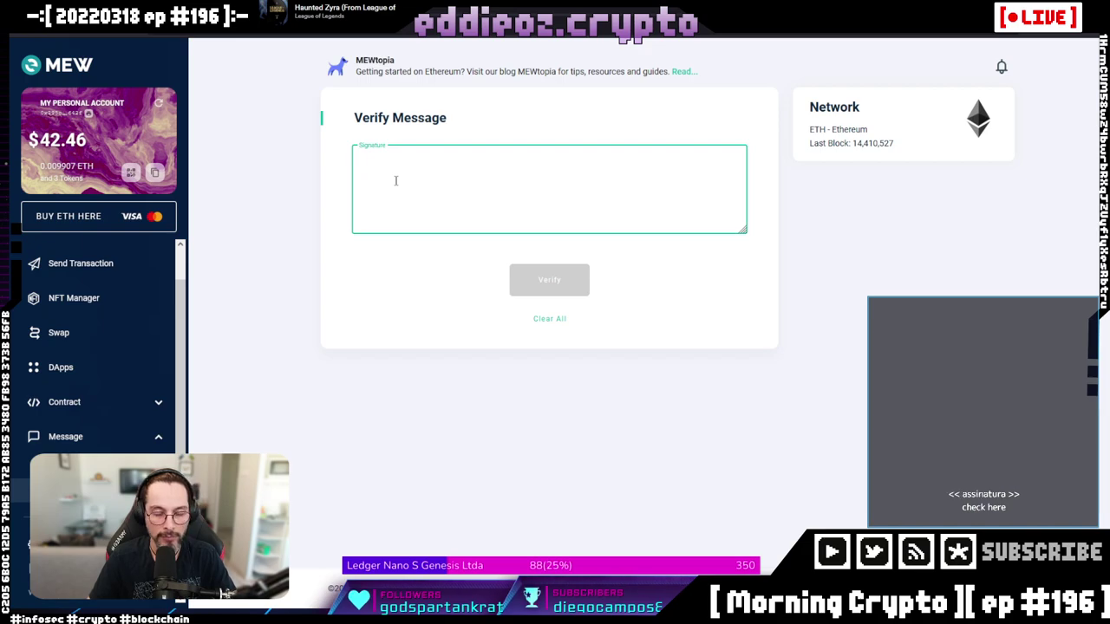
key(ctrl+v)
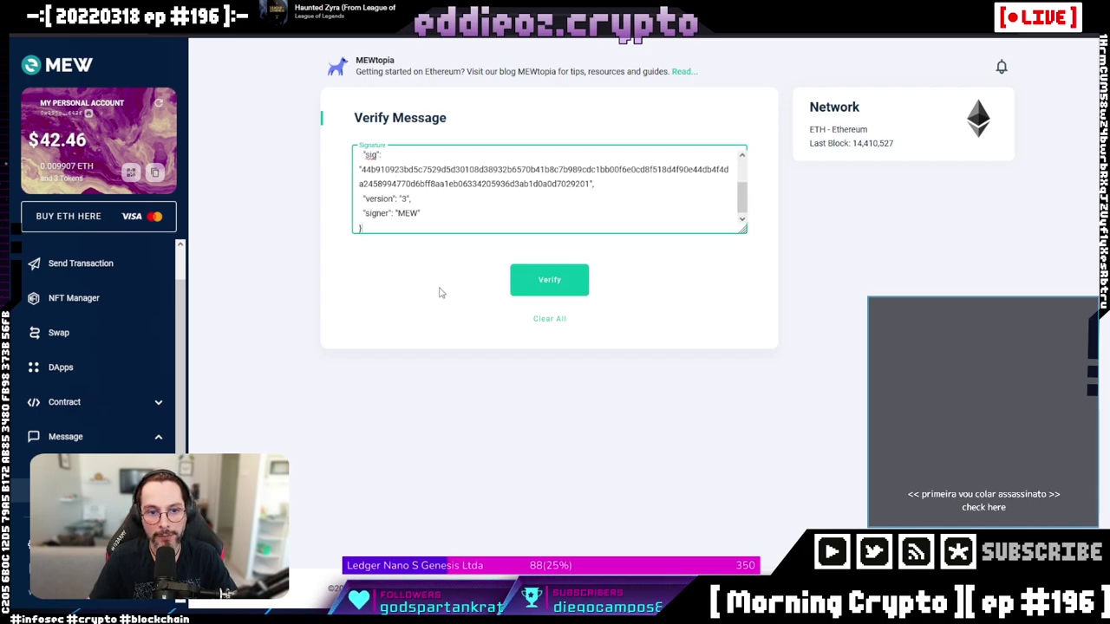
scroll(533, 189, up, 2)
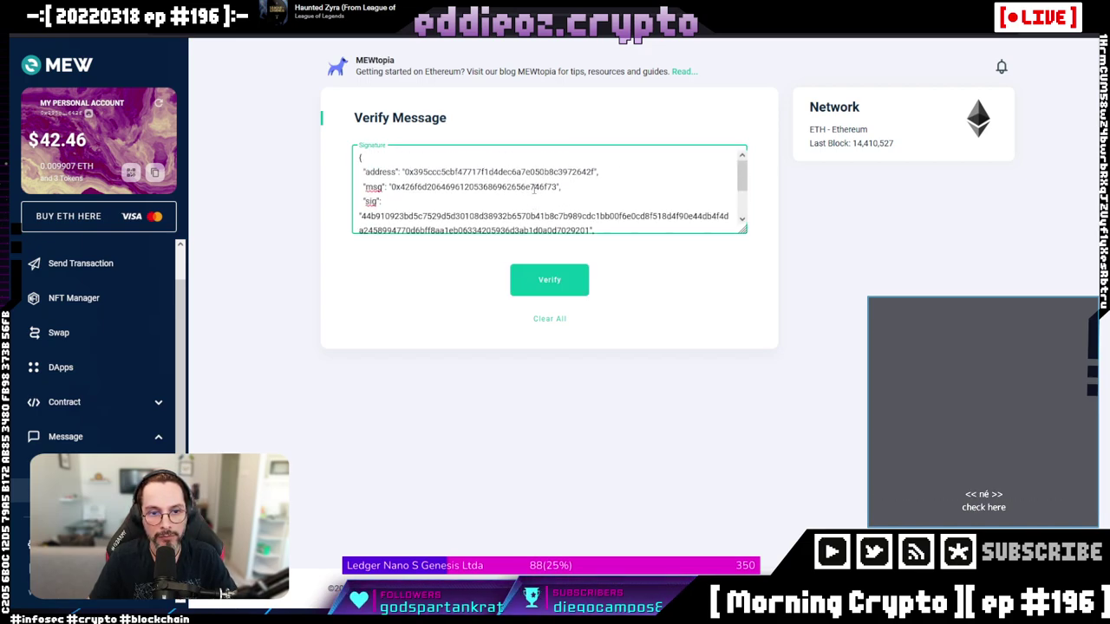
scroll(533, 190, down, 3)
click(563, 279)
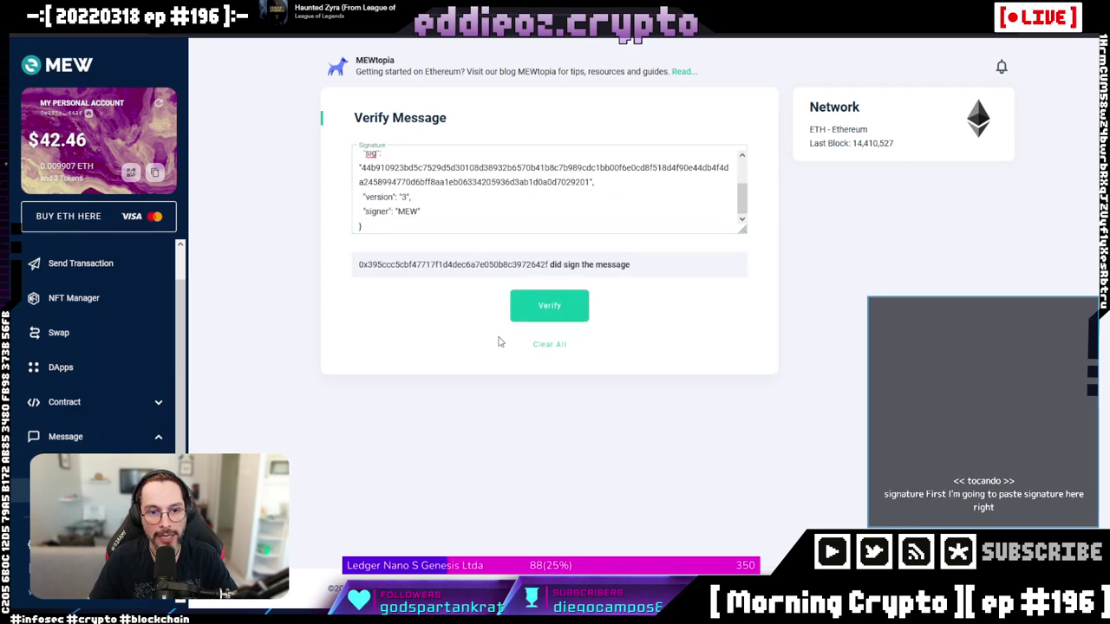
scroll(561, 208, up, 2)
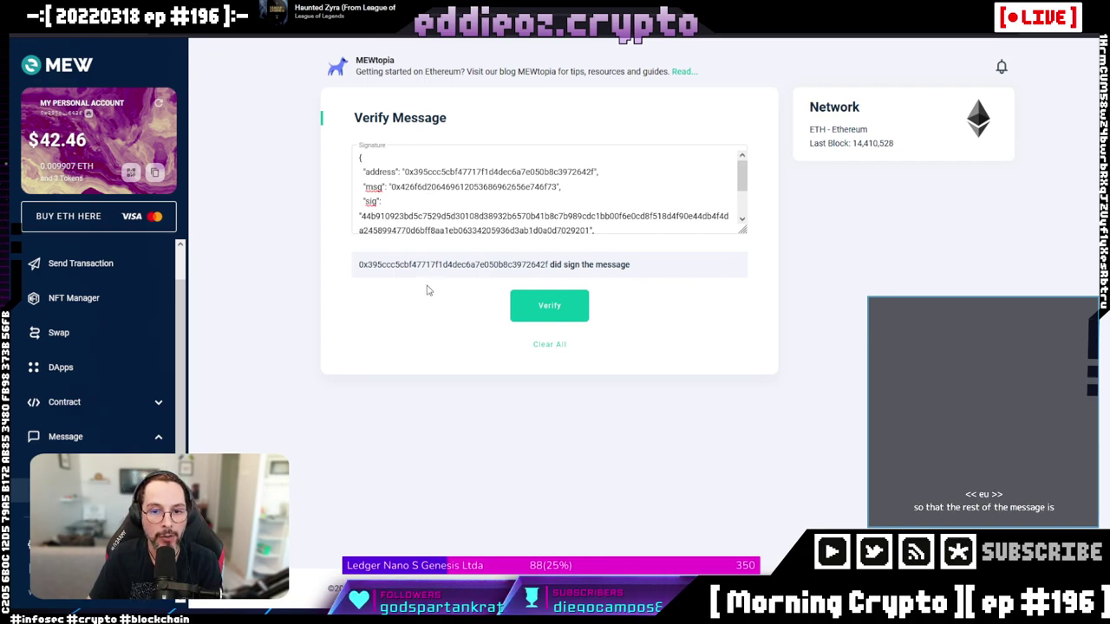
Step: Copy the msg hex value, without its 0x prefix, from the verified signature JSON
double_click(422, 188)
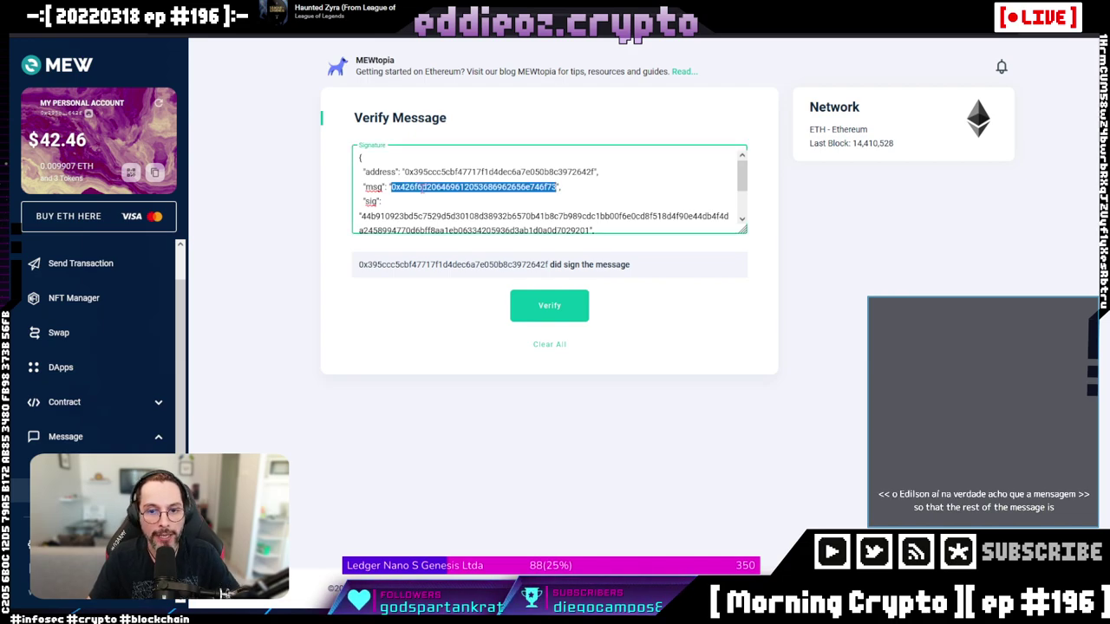
click(422, 187)
drag(400, 188, 559, 188)
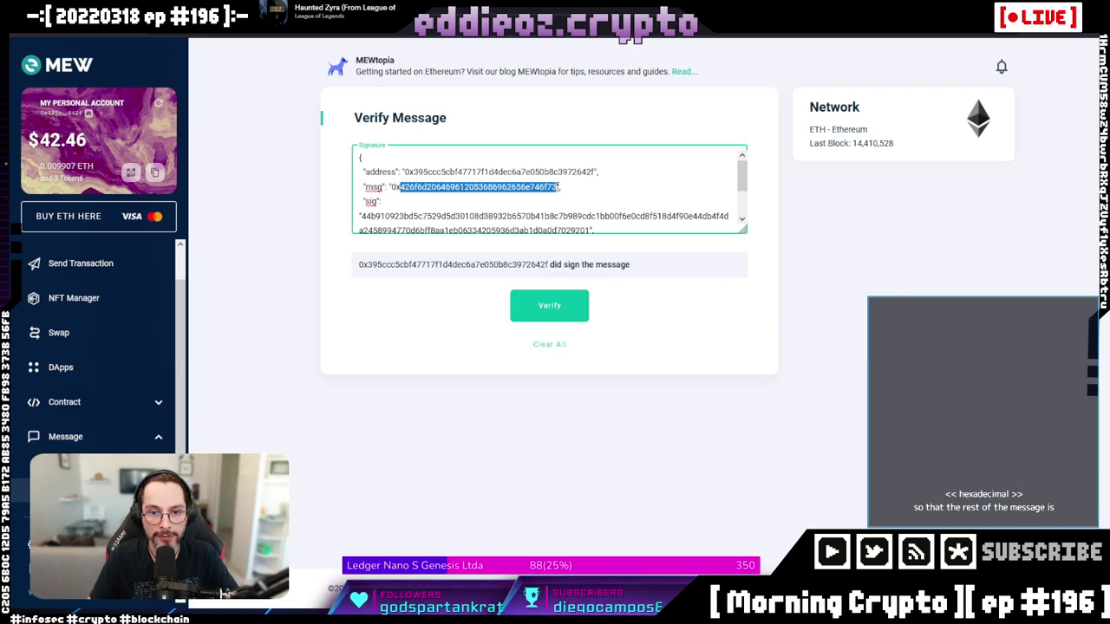
key(ctrl+c)
Step: In a new tab, search Google for 'rapid tables hex to asc' using the suggested rapidtables spelling
key(ctrl+t)
key(ctrl+v)
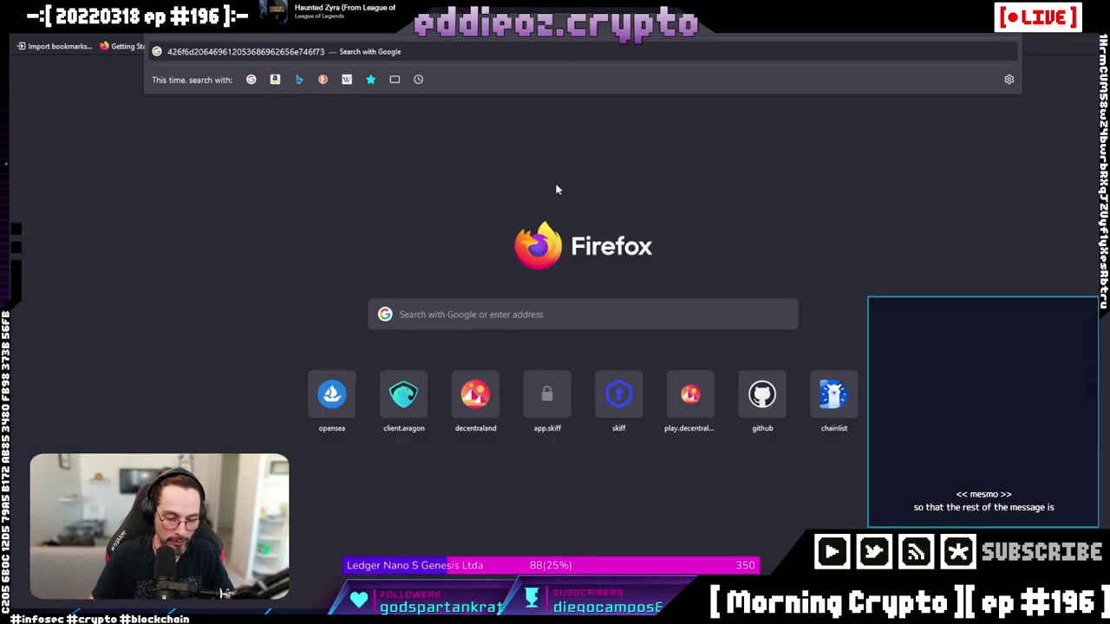
text(rapid ta)
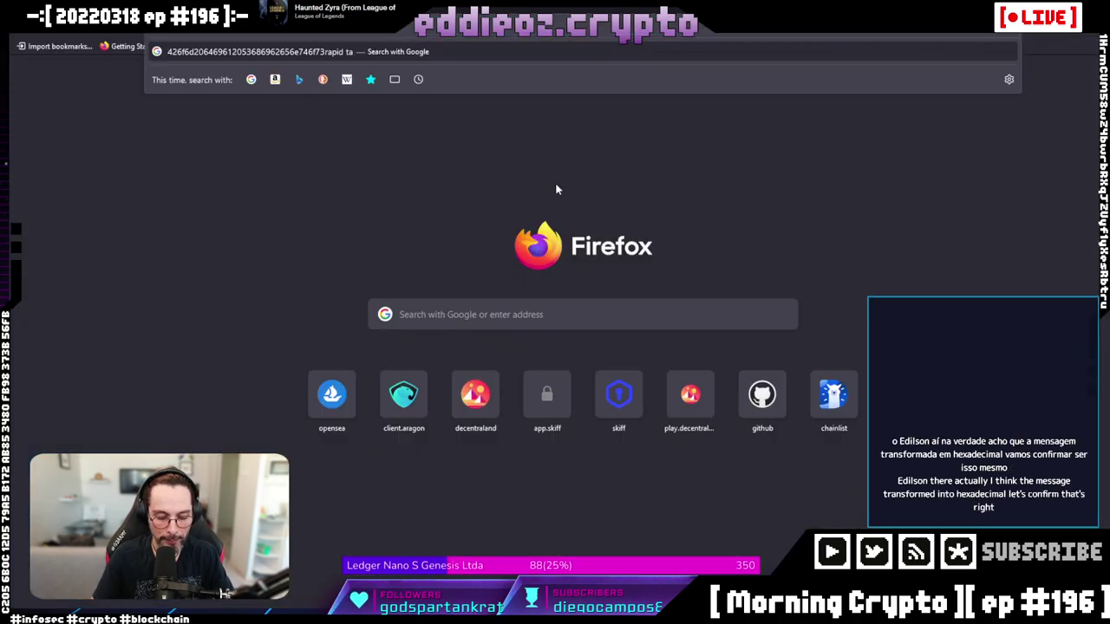
text(ble)
key(BackSpace)
key(BackSpace)
key(BackSpace)
key(BackSpace)
key(BackSpace)
key(BackSpace)
key(BackSpace)
key(BackSpace)
key(BackSpace)
key(BackSpace)
key(BackSpace)
key(BackSpace)
key(BackSpace)
key(BackSpace)
key(BackSpace)
key(BackSpace)
key(BackSpace)
key(BackSpace)
key(BackSpace)
key(BackSpace)
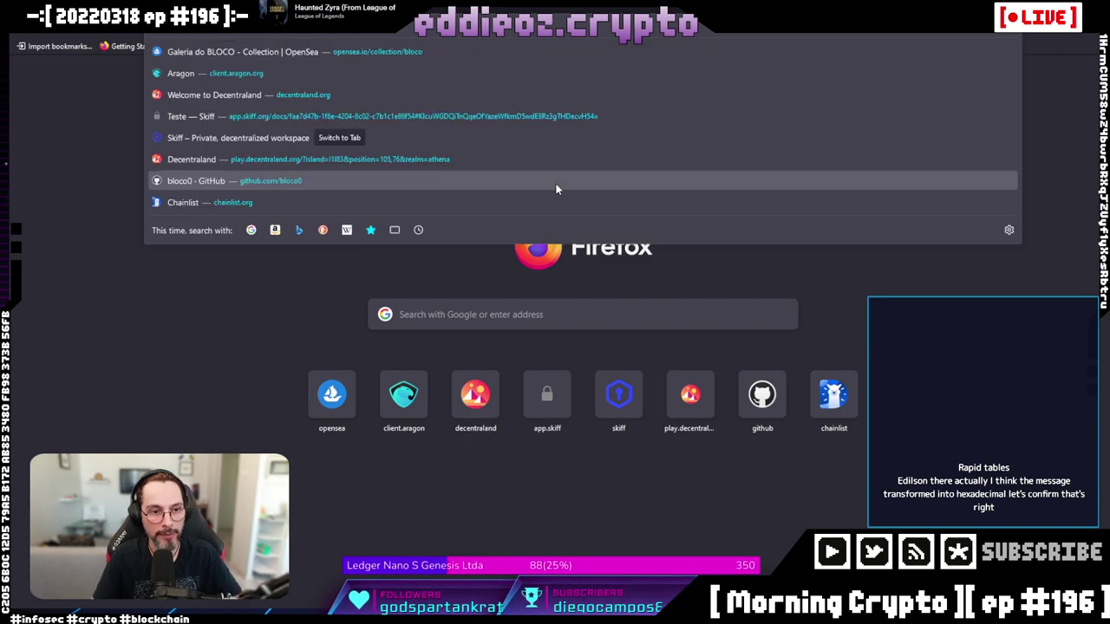
text(rapid tables)
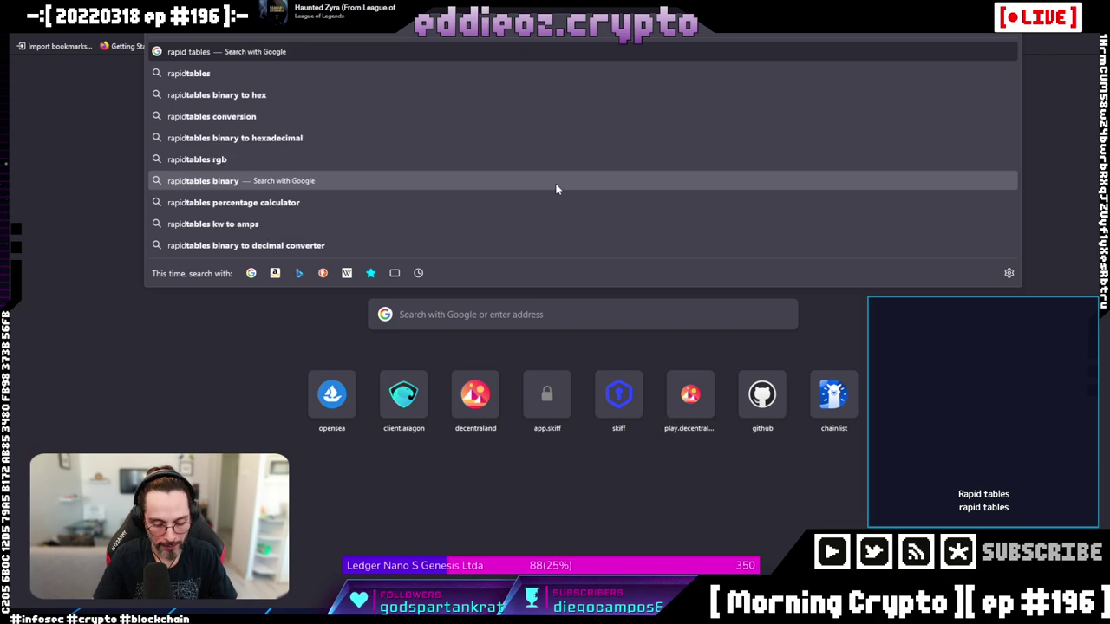
text( hex do)
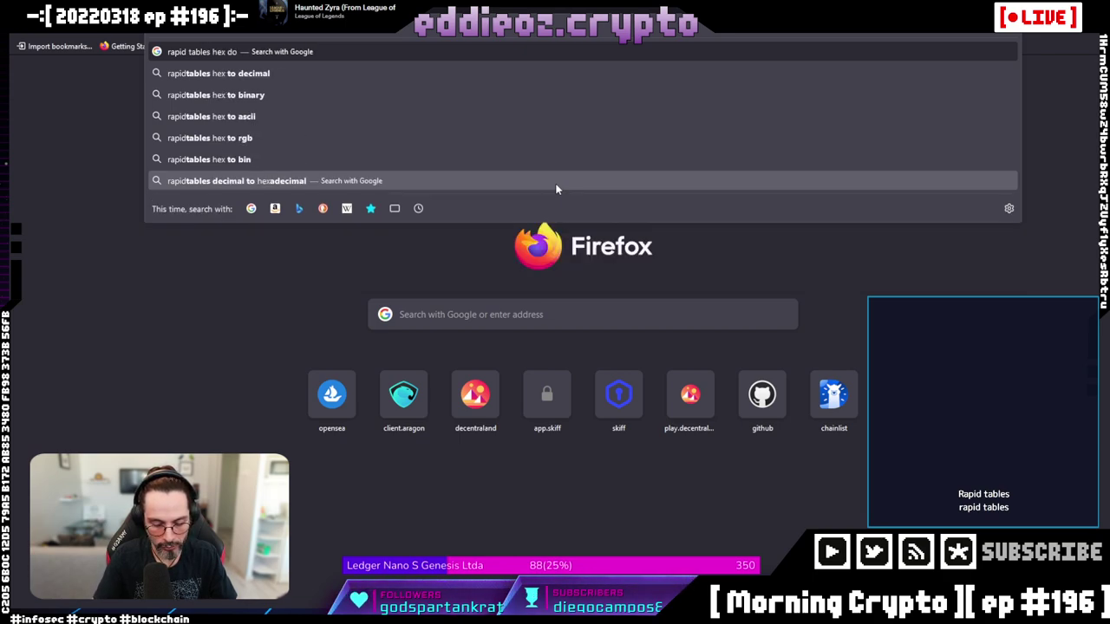
key(BackSpace)
text(to asc)
key(Return)
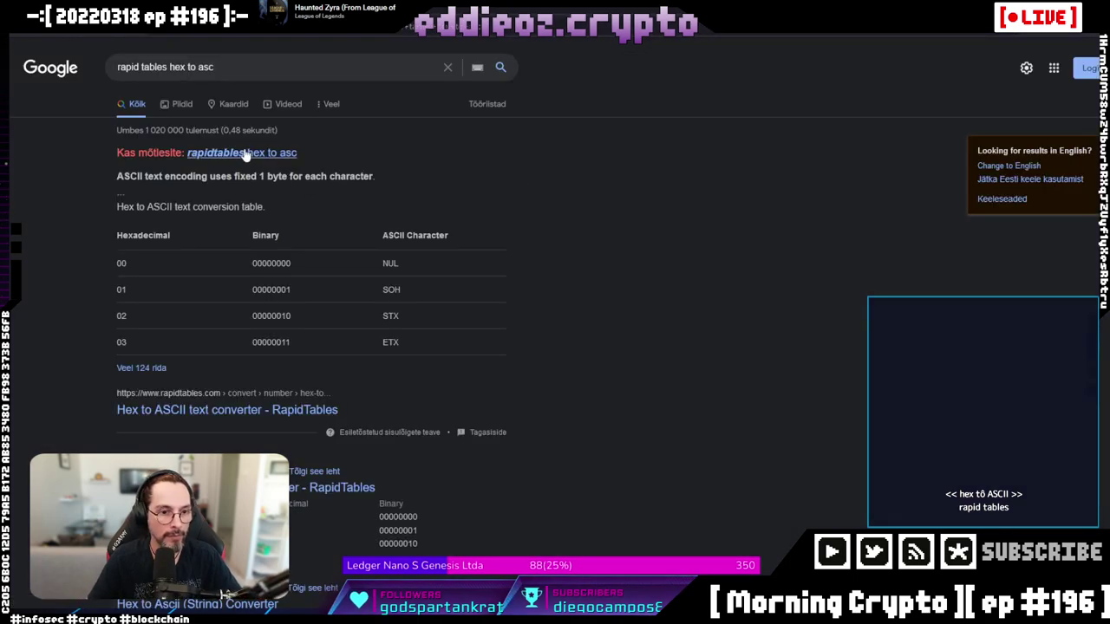
click(247, 154)
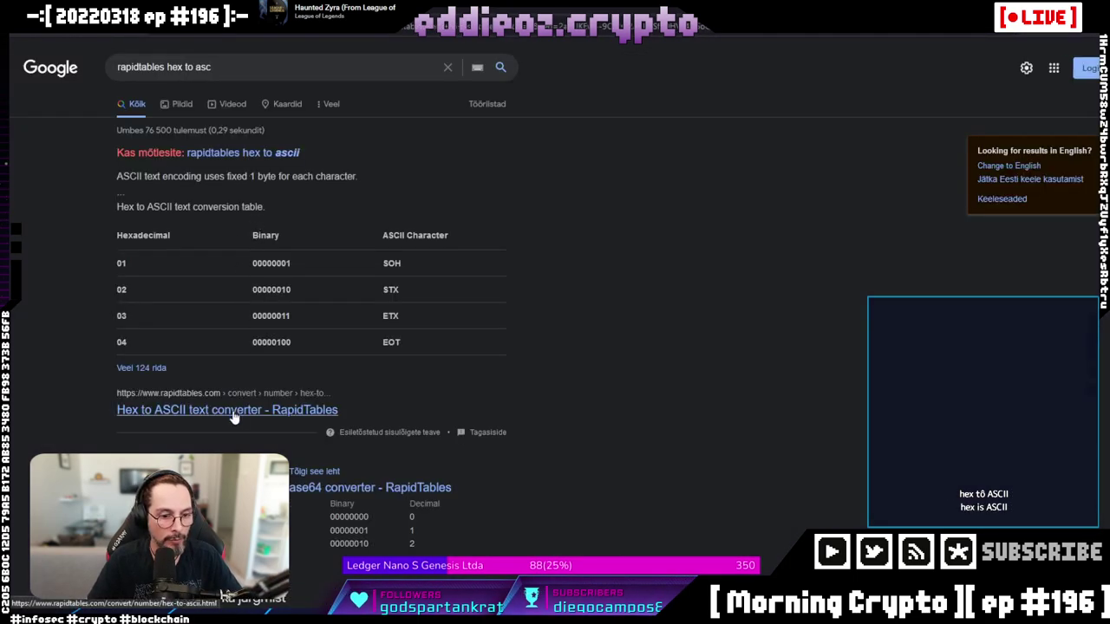
Step: Convert the pasted msg hex to 'Bom dia Shibentos' on RapidTables Hex to ASCII, then return to MEW
click(232, 413)
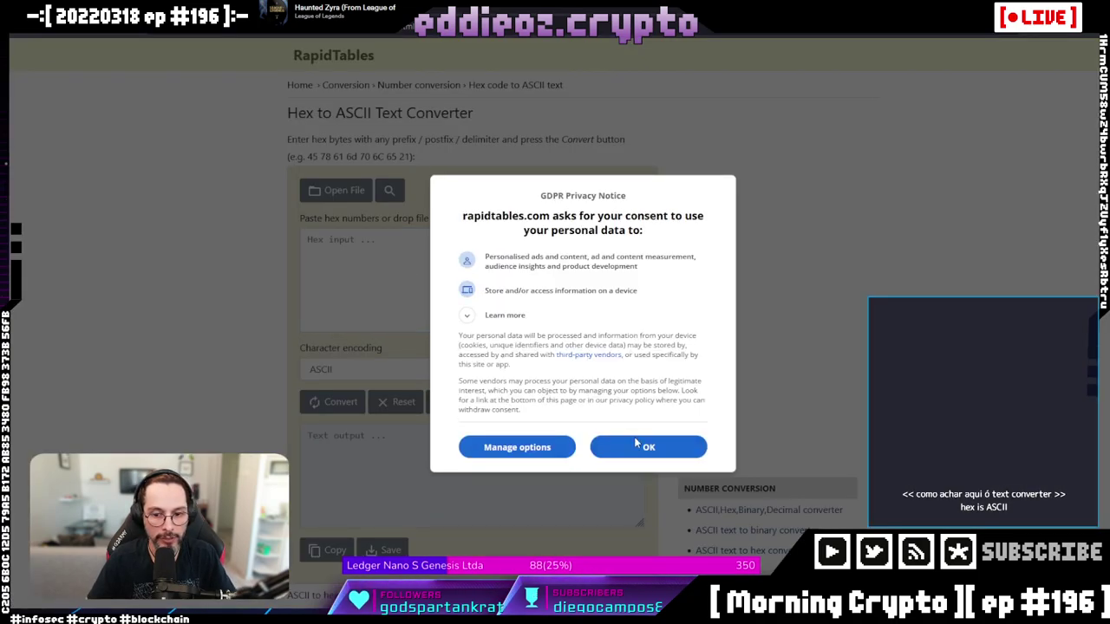
click(647, 446)
key(ctrl+v)
click(330, 406)
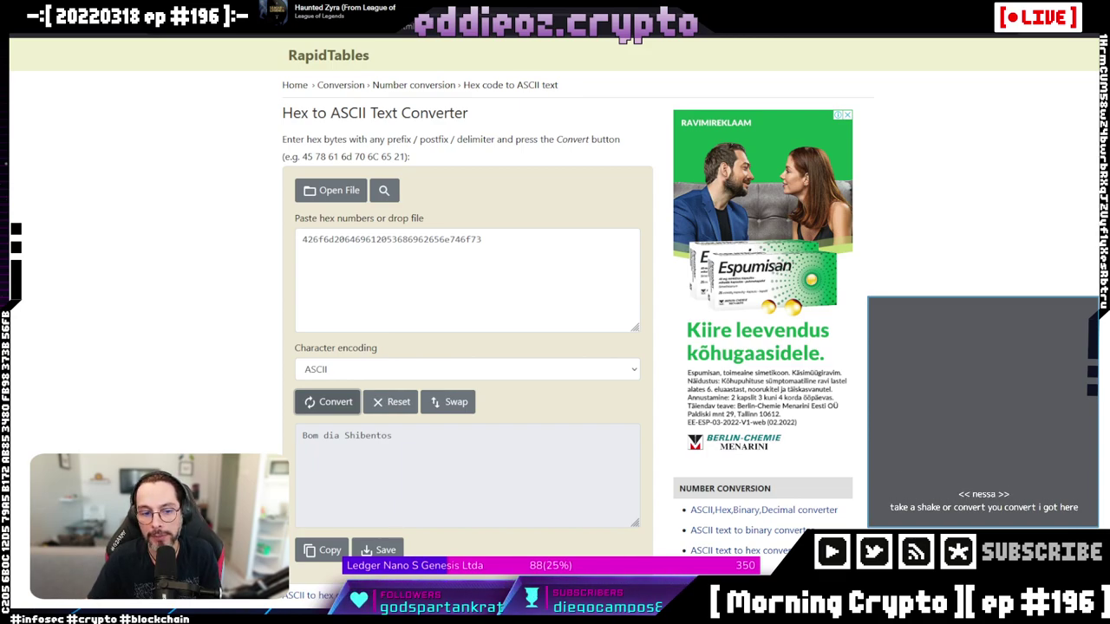
triple_click(361, 436)
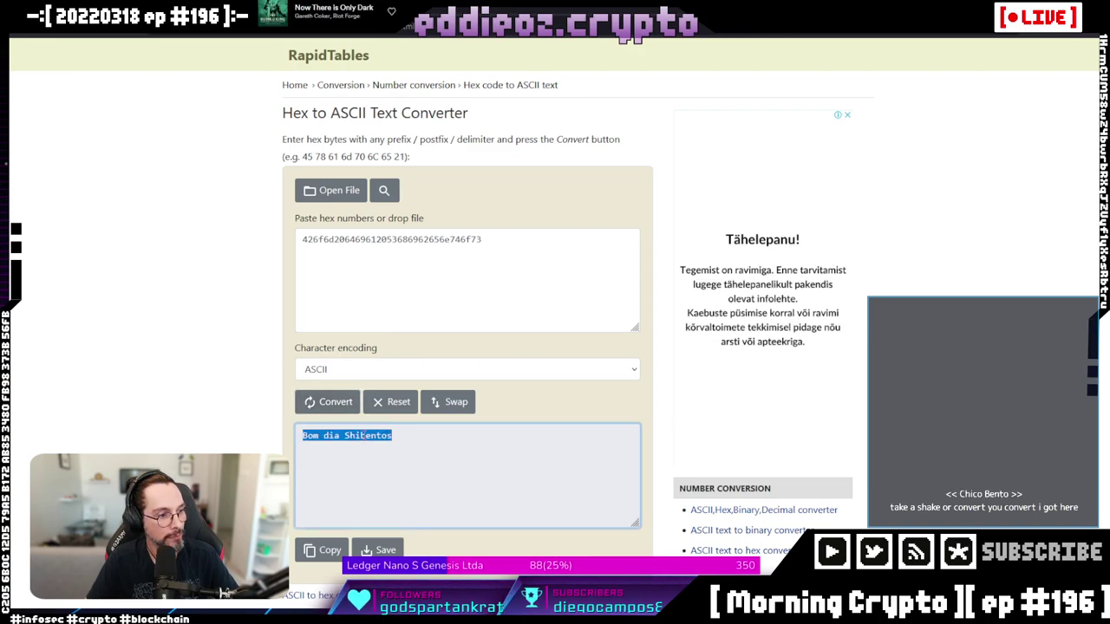
triple_click(384, 249)
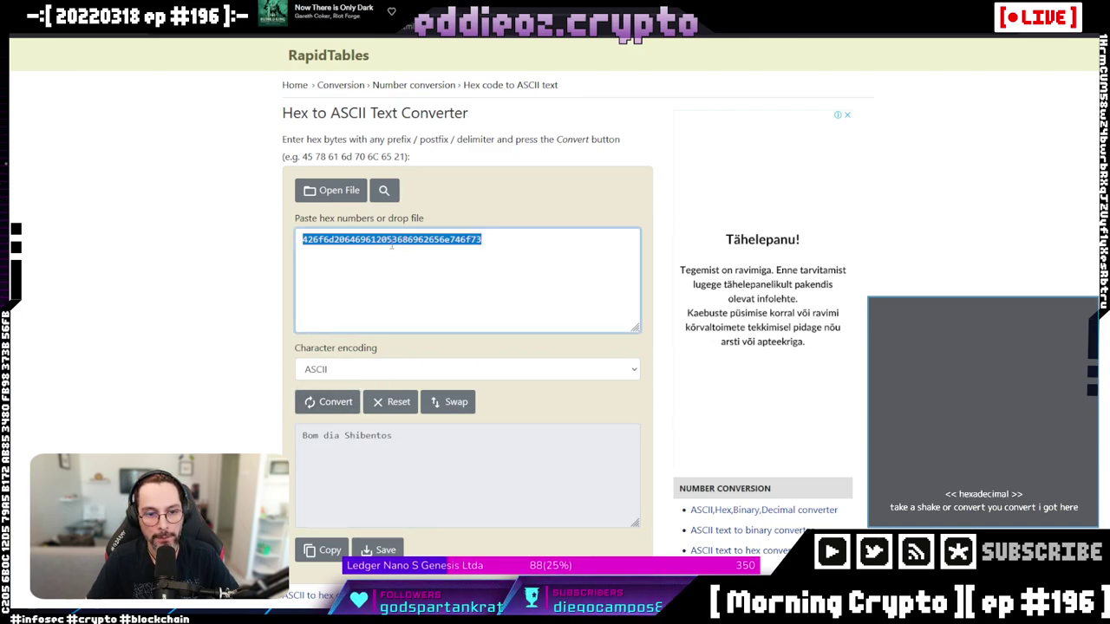
key(alt+Tab)
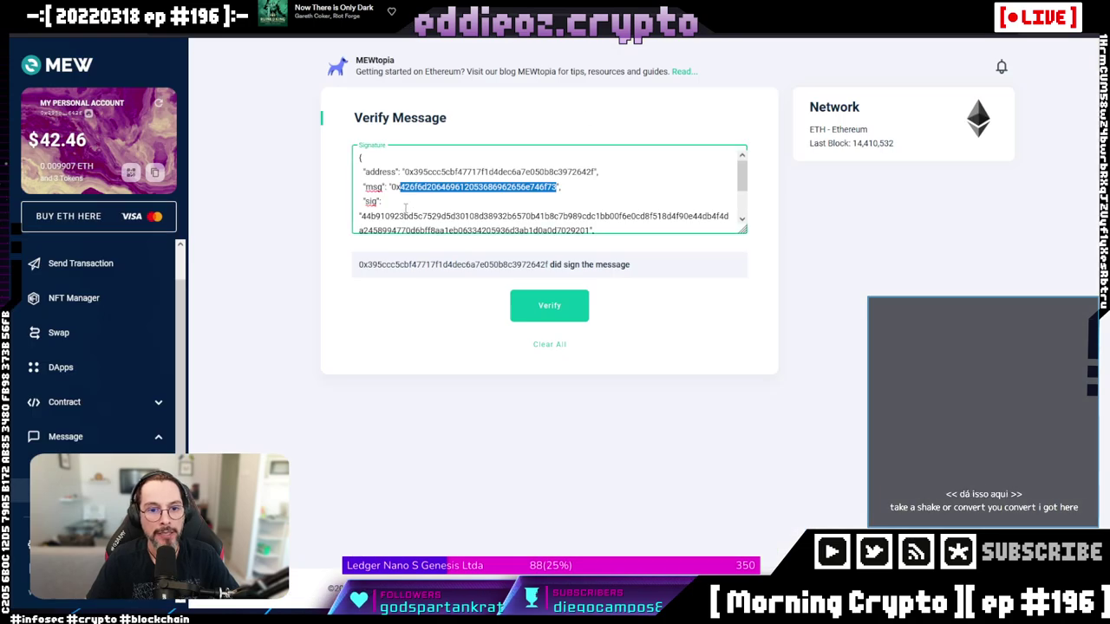
Step: Stretch the Signature box to show the full JSON, highlight its msg, address and sig values, then go back to RapidTables
scroll(494, 206, down, 2)
drag(744, 231, 743, 363)
drag(392, 186, 559, 187)
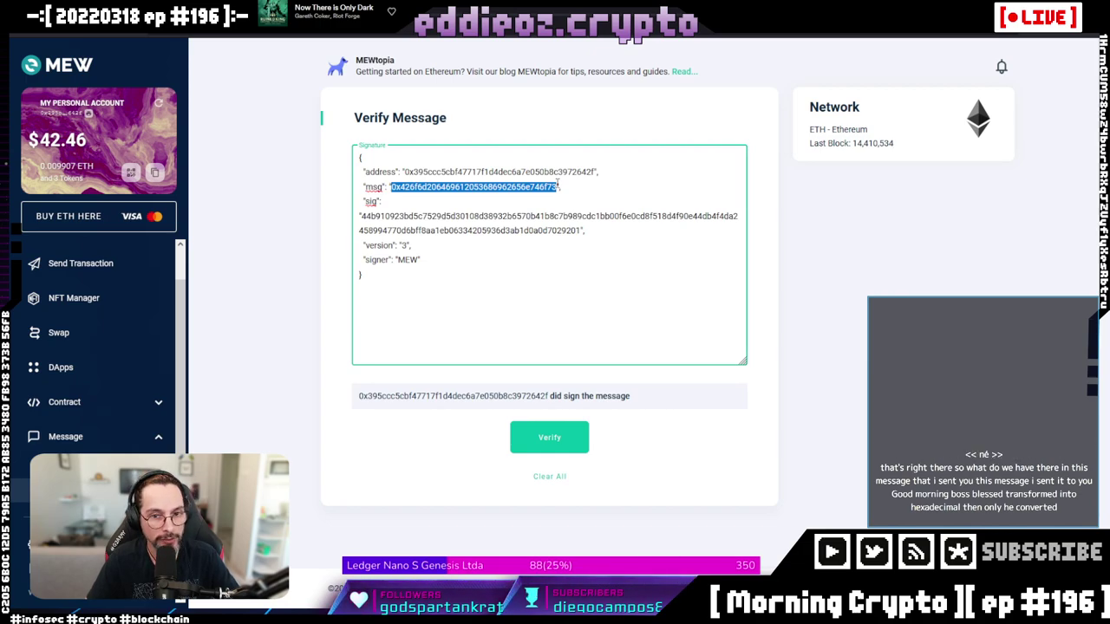
double_click(439, 173)
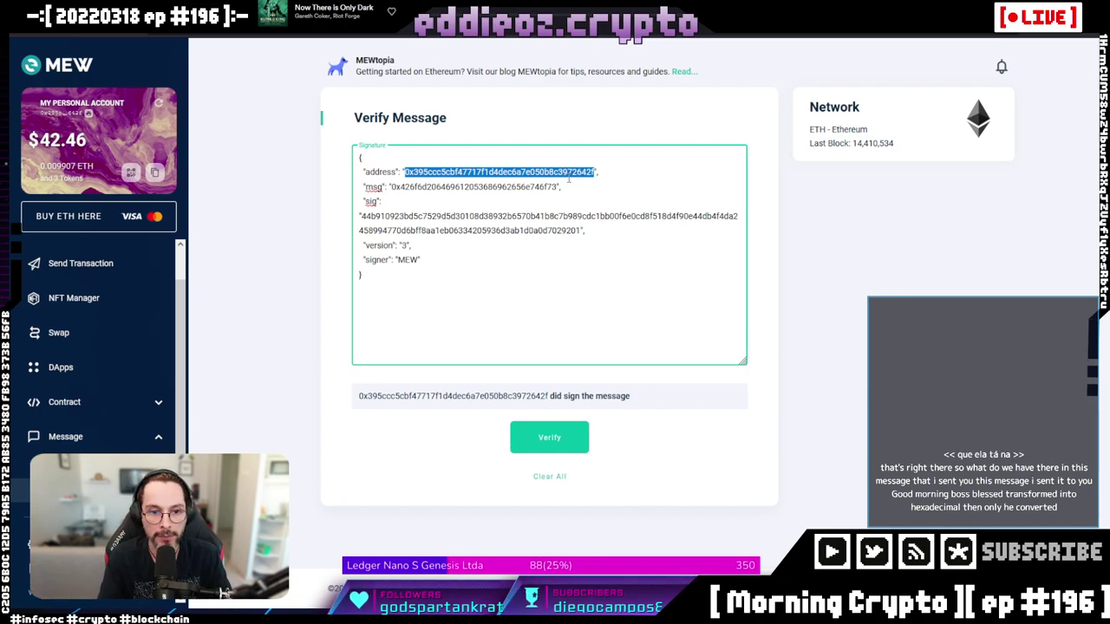
drag(359, 217, 604, 232)
click(604, 239)
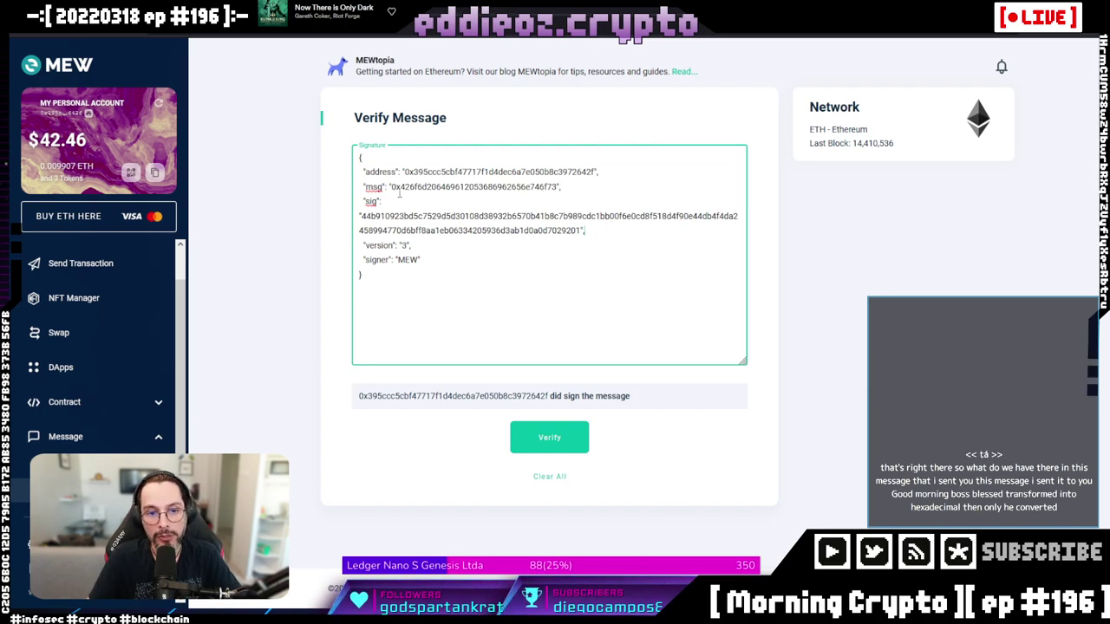
drag(391, 187, 462, 187)
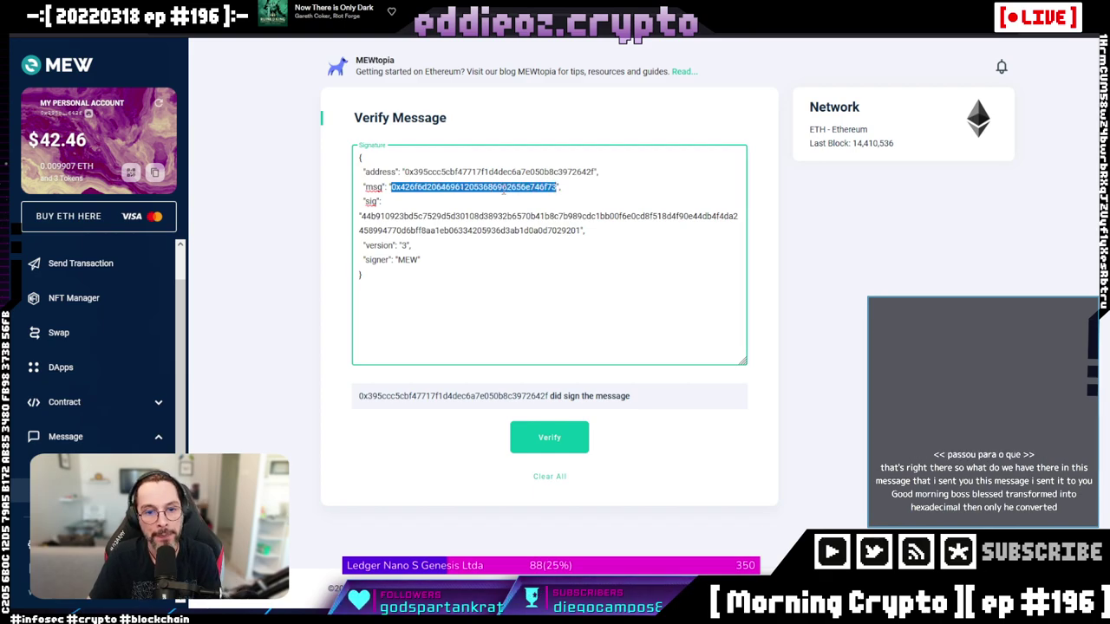
double_click(431, 187)
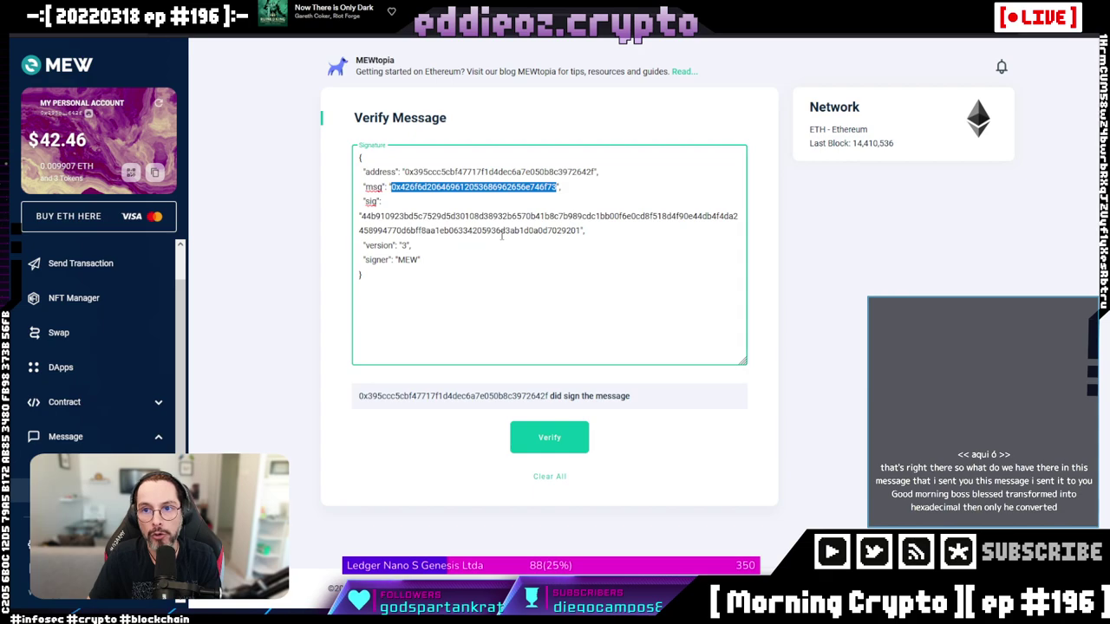
key(ctrl+Tab)
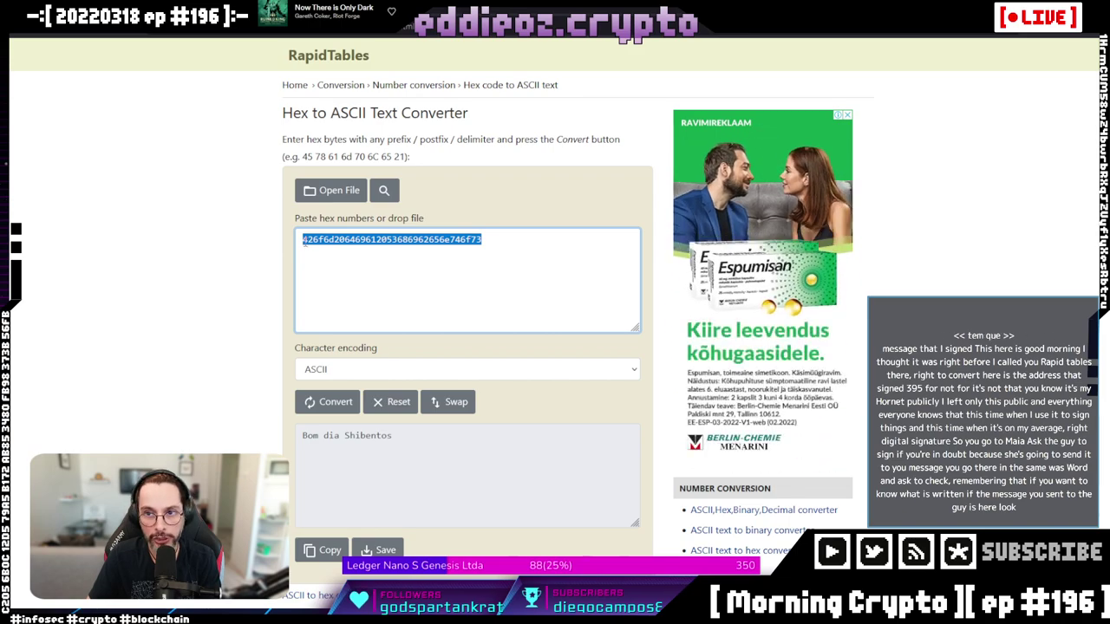
Step: Compare MEW's msg hex with the decoded 'Bom dia Shibentos', then select the signer's address in MEW
key(alt+Tab)
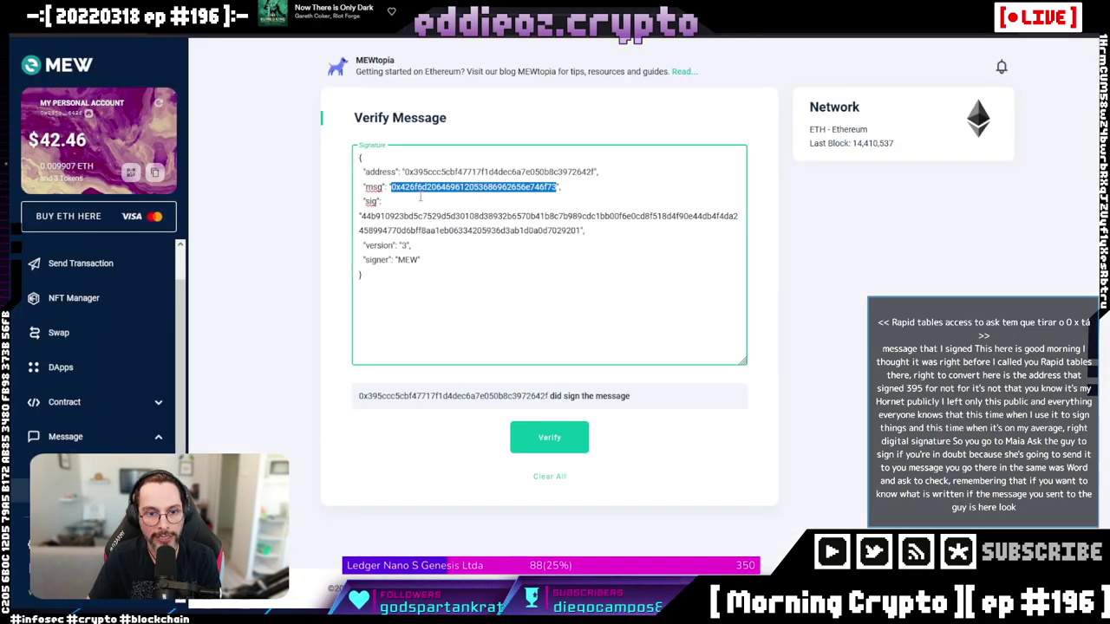
click(401, 187)
drag(400, 186, 556, 185)
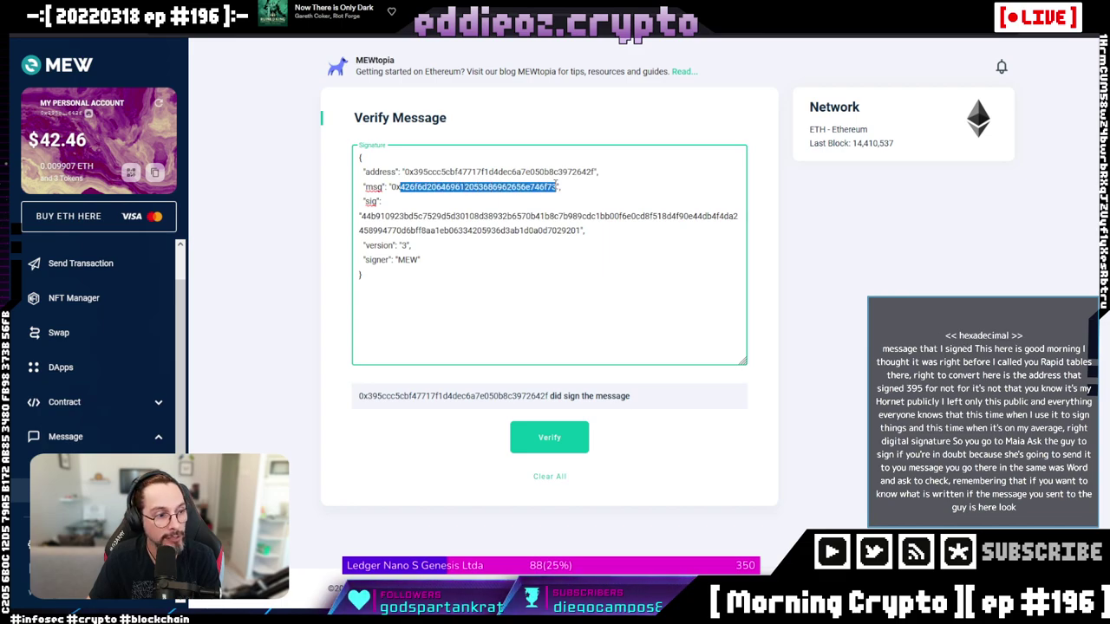
key(alt+Tab)
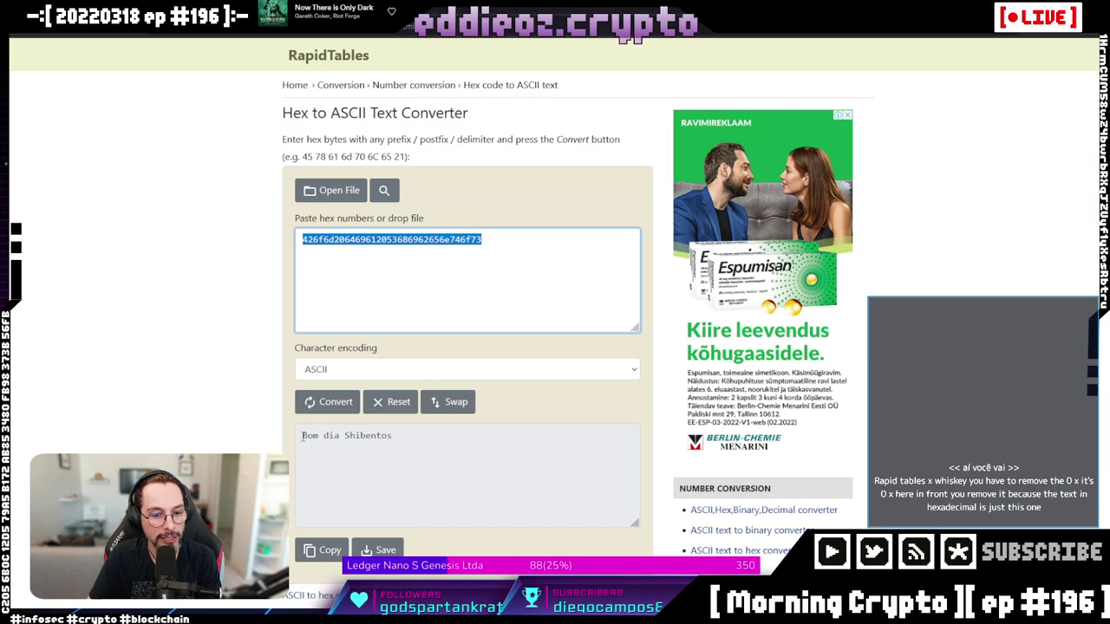
drag(302, 437, 425, 441)
click(426, 441)
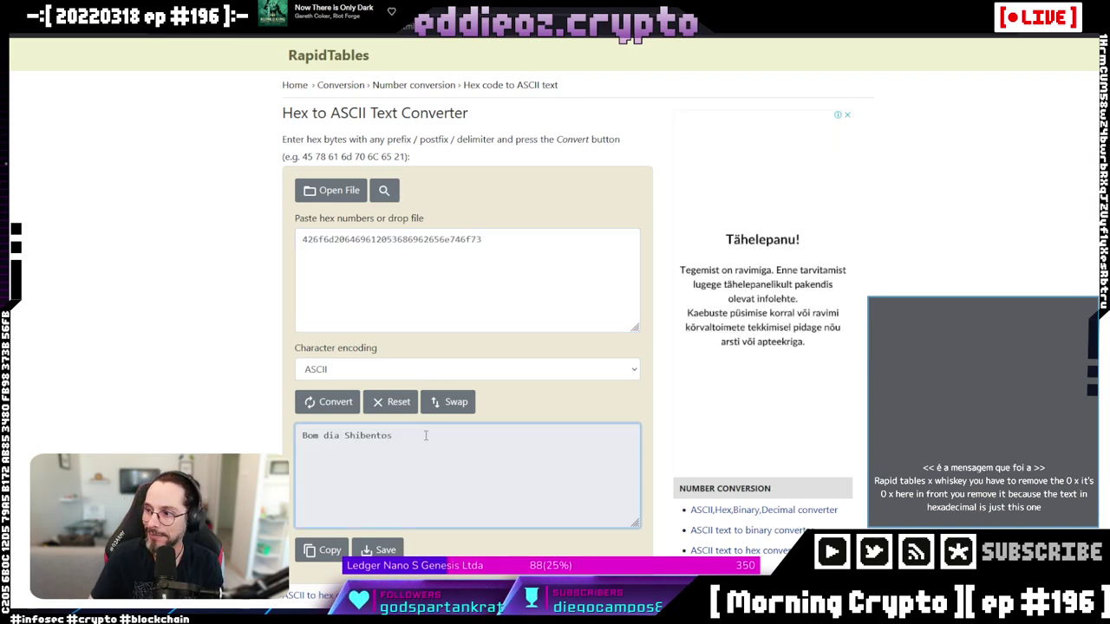
key(alt+Tab)
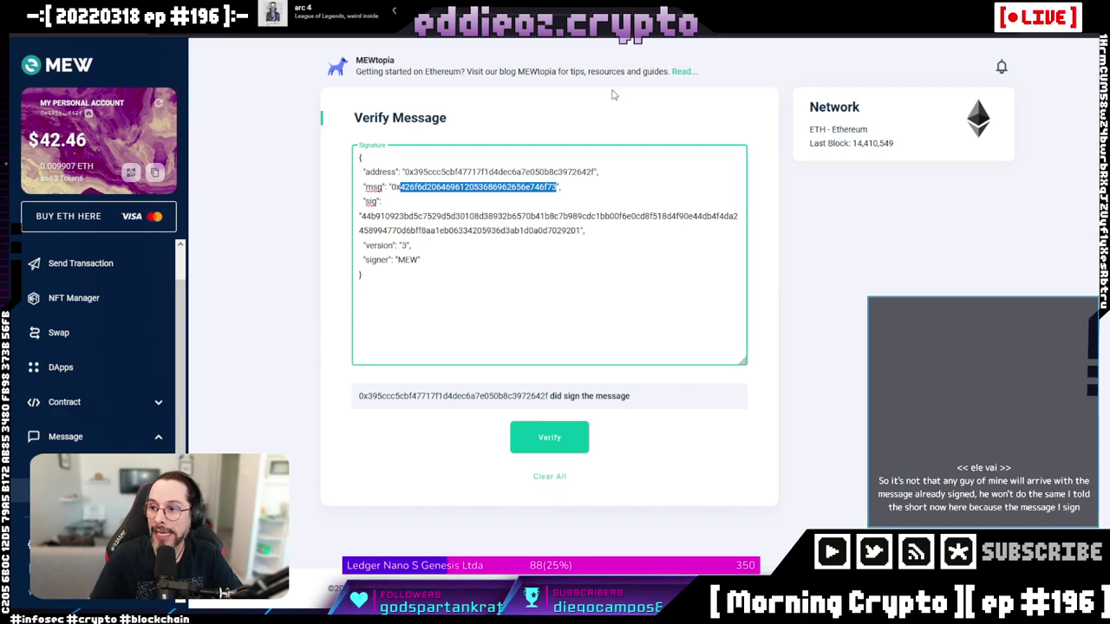
double_click(431, 172)
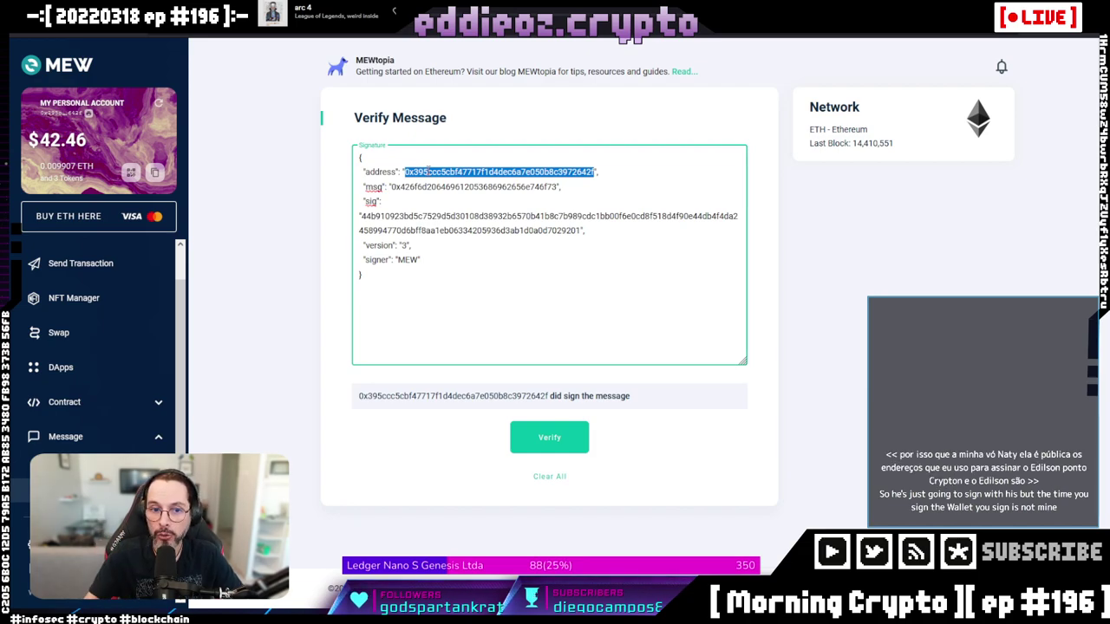
double_click(427, 172)
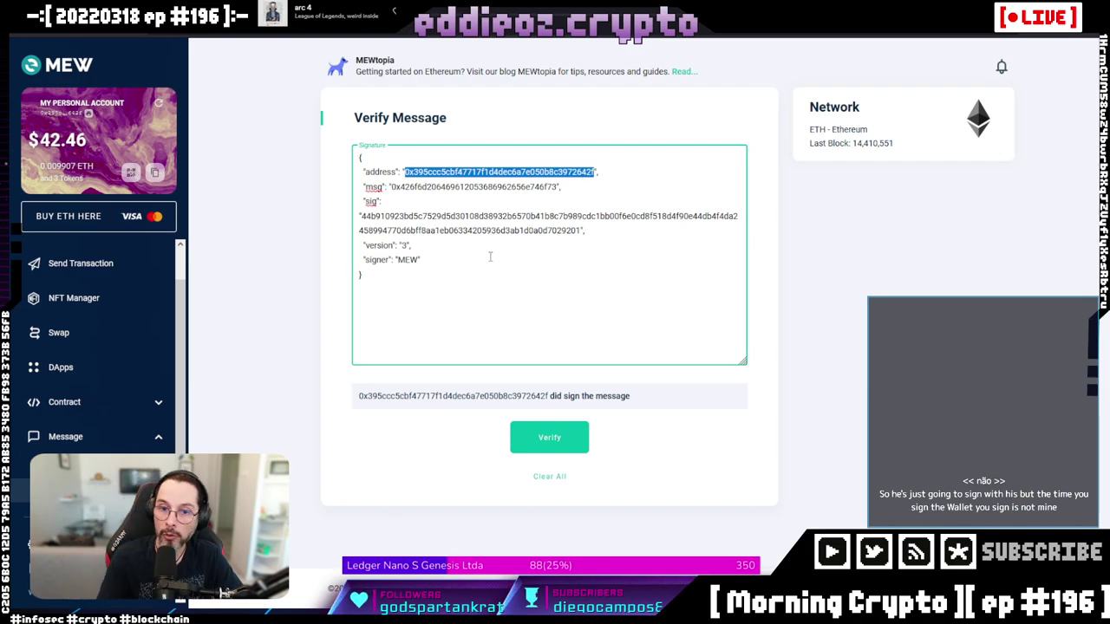
click(488, 256)
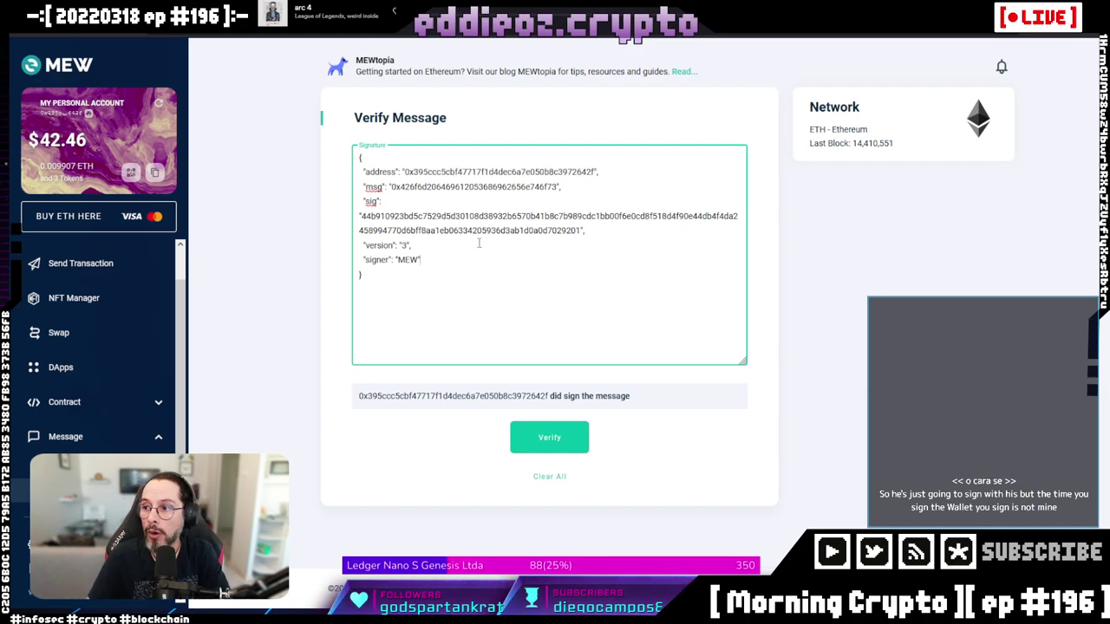
double_click(444, 173)
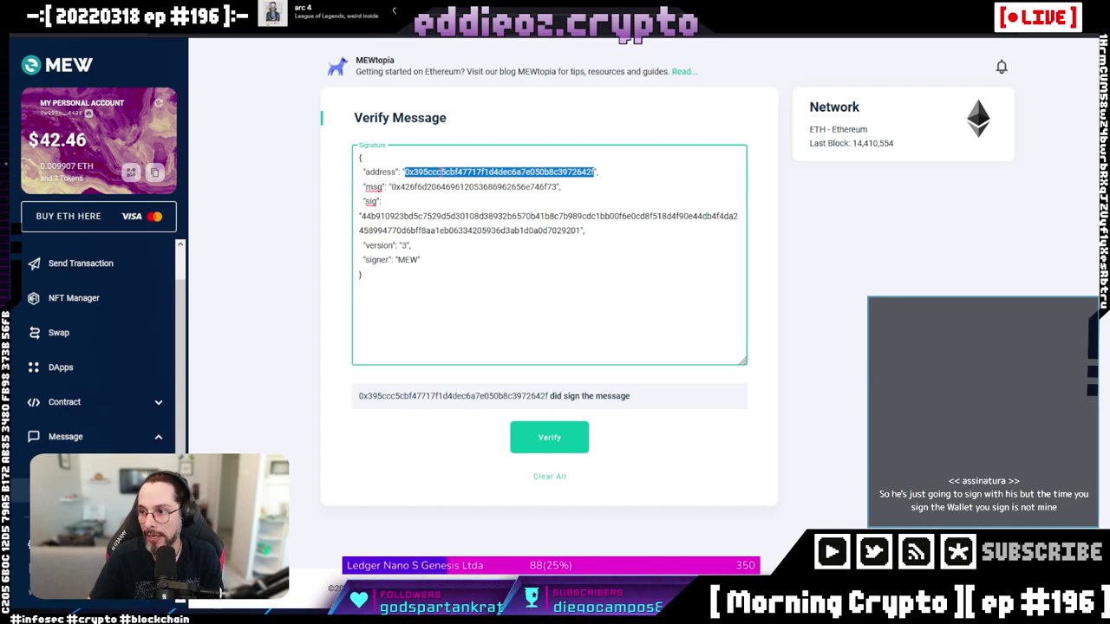
click(418, 171)
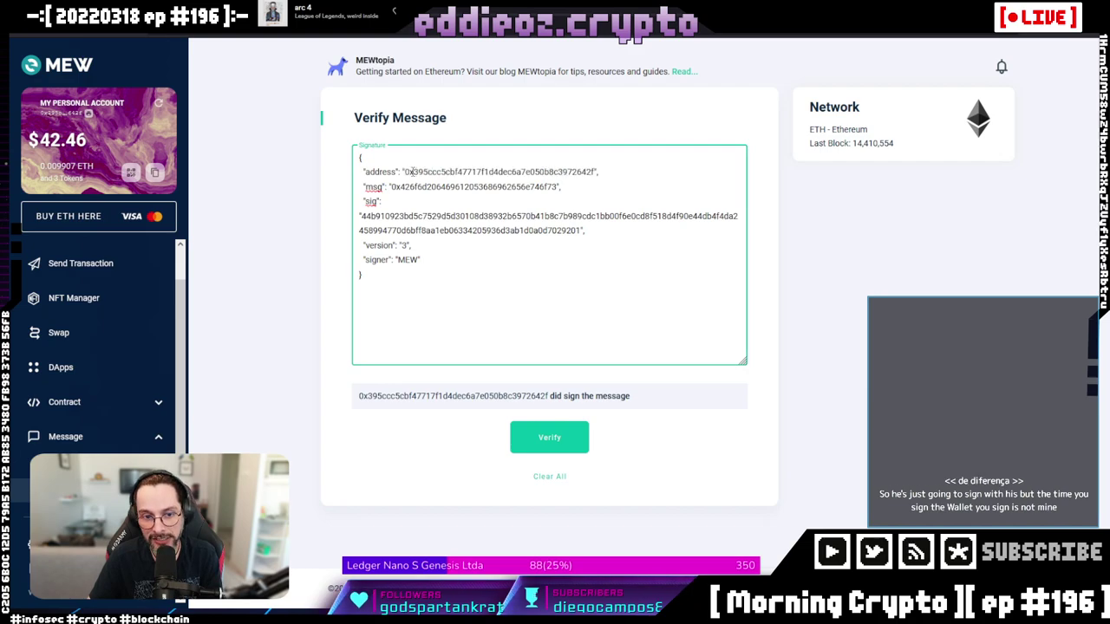
drag(413, 172, 442, 172)
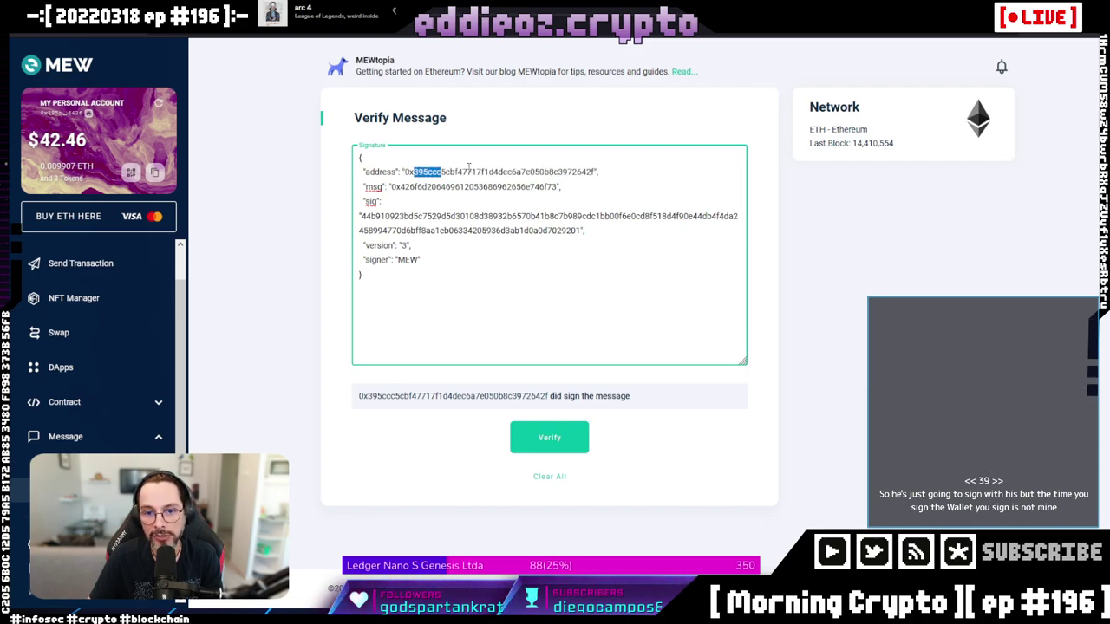
drag(579, 172, 595, 171)
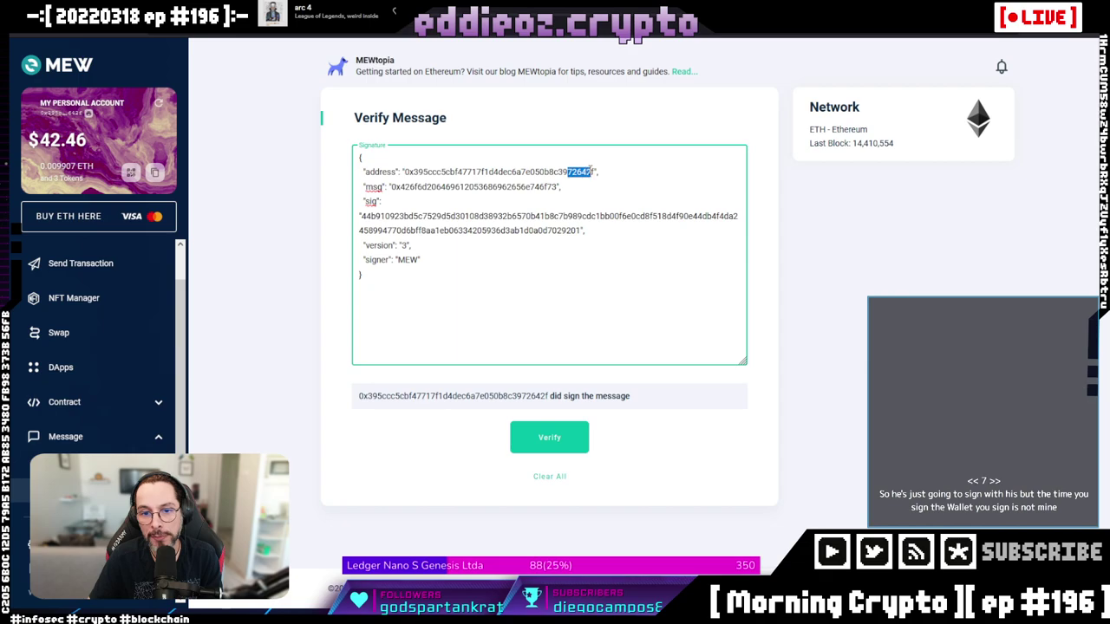
click(886, 321)
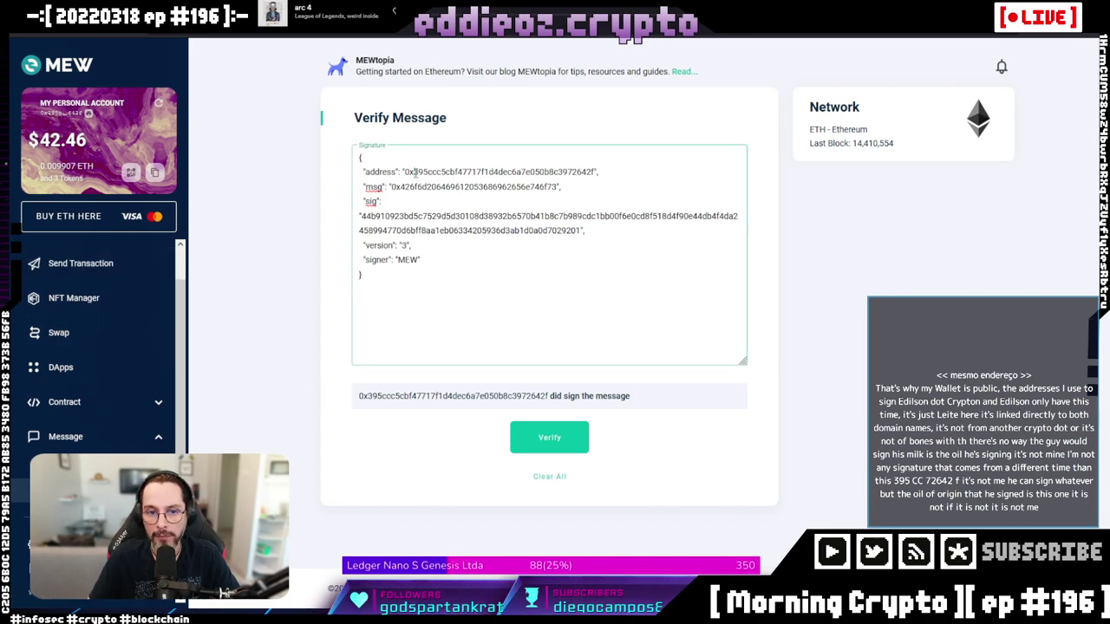
double_click(499, 172)
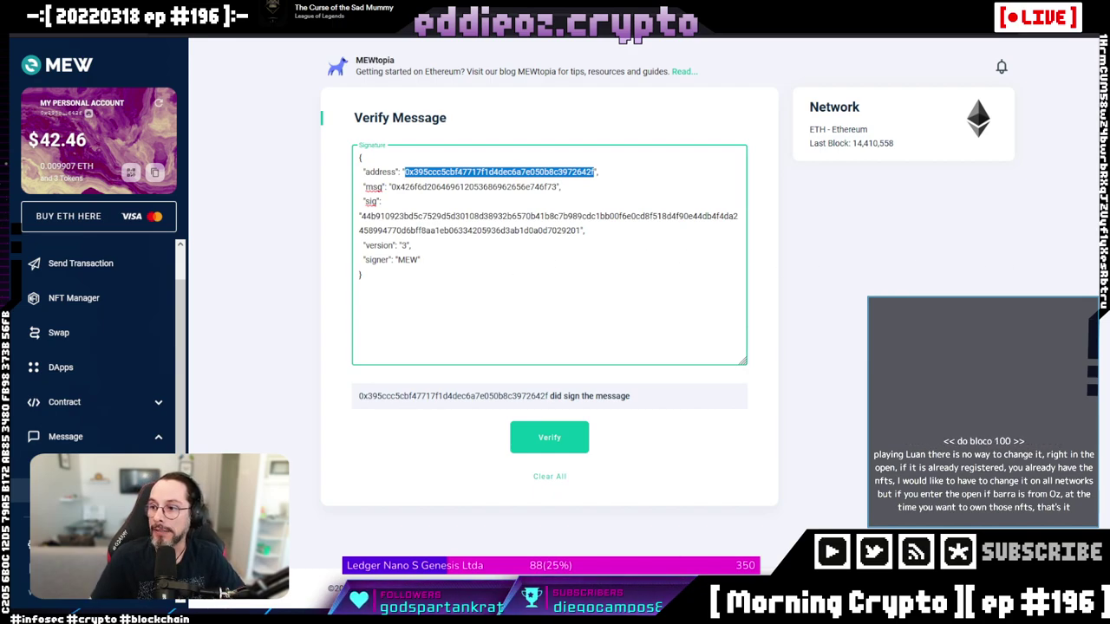
click(223, 593)
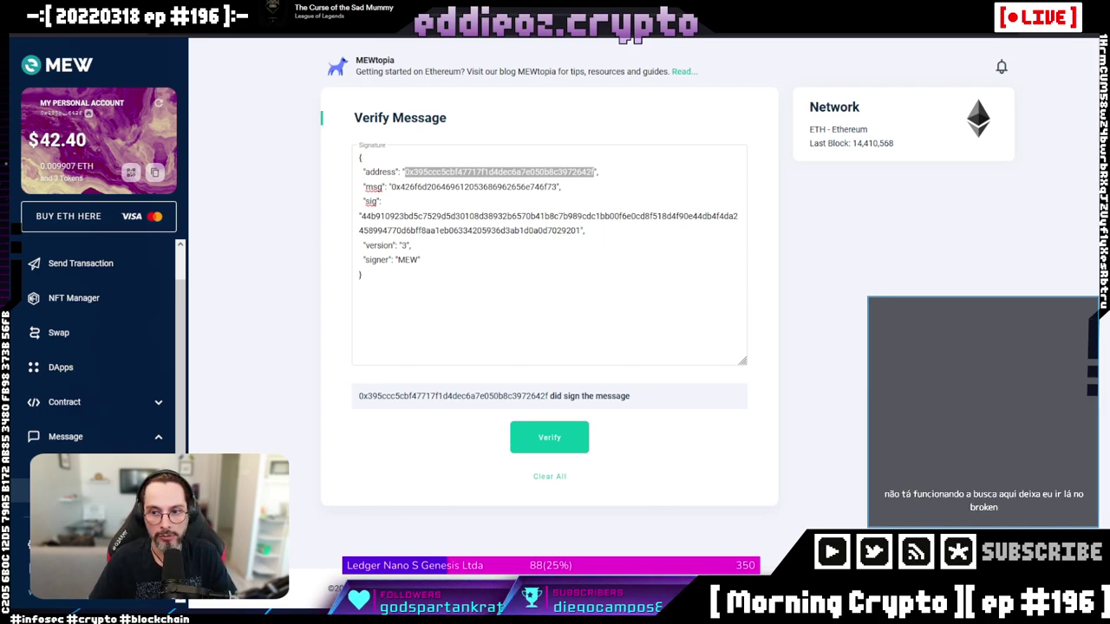
key(alt+Tab)
key(alt+Tab)
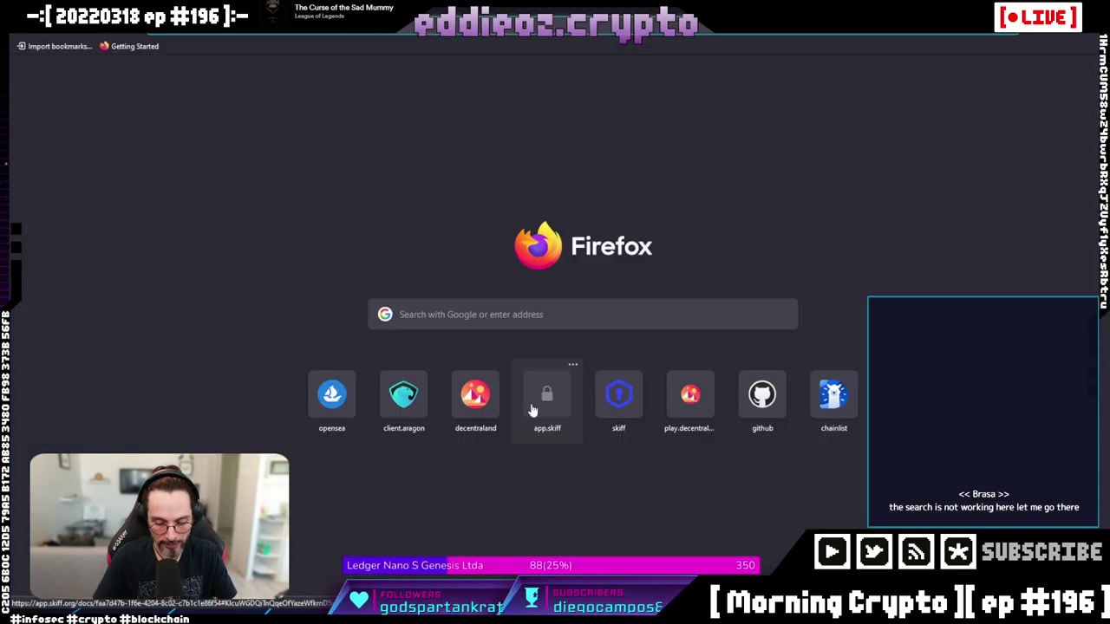
Step: Search 'ens' from the address bar and open the Ethereum Name Service result
key(ctrl+l)
text(eddieoz.)
key(BackSpace)
key(BackSpace)
key(BackSpace)
key(BackSpace)
key(BackSpace)
key(BackSpace)
key(BackSpace)
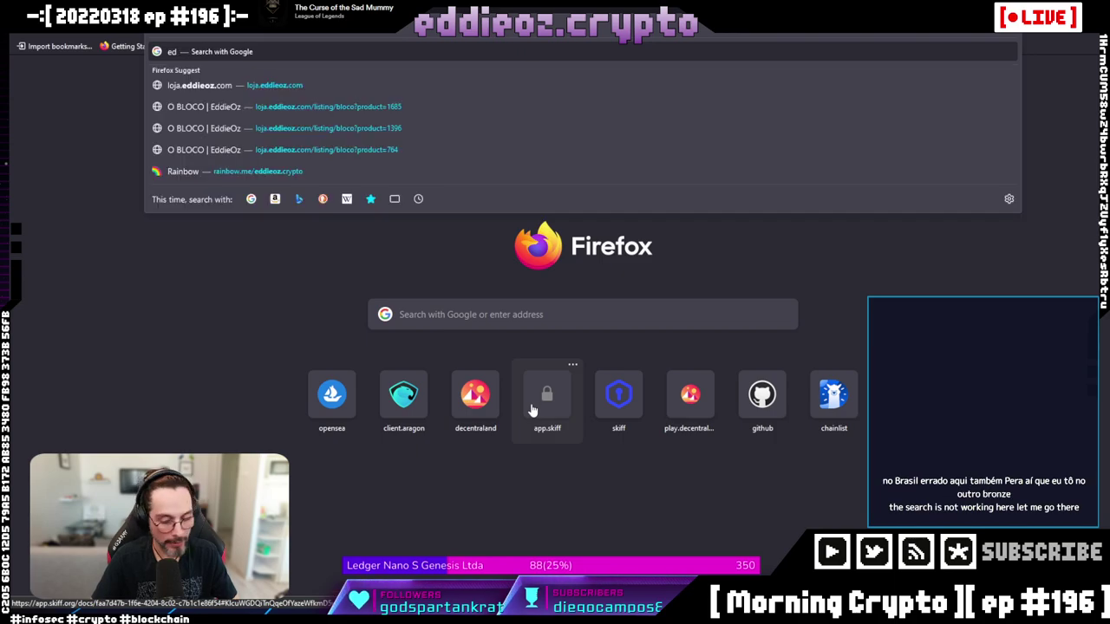
text(ns)
key(Return)
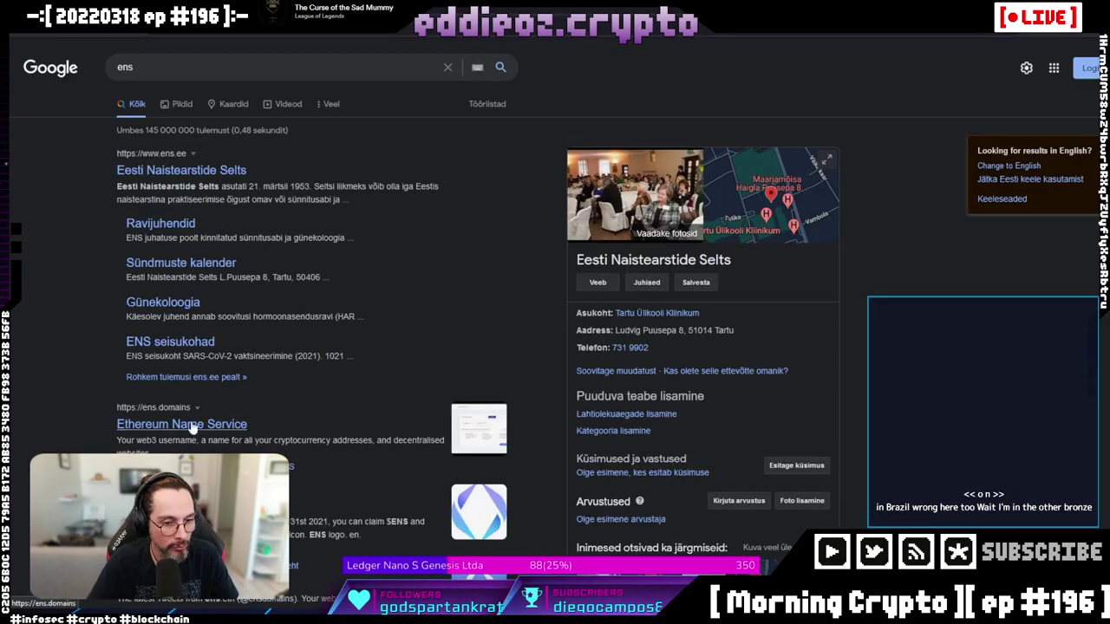
click(251, 423)
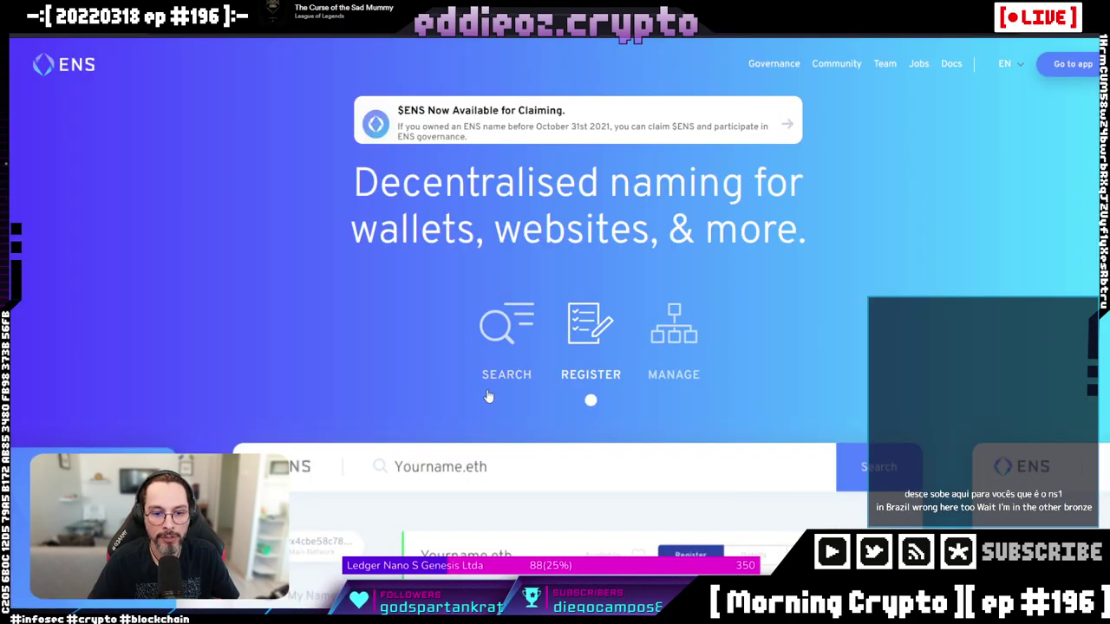
Step: Launch the ENS app and search for the name eddioz.eth
click(1091, 68)
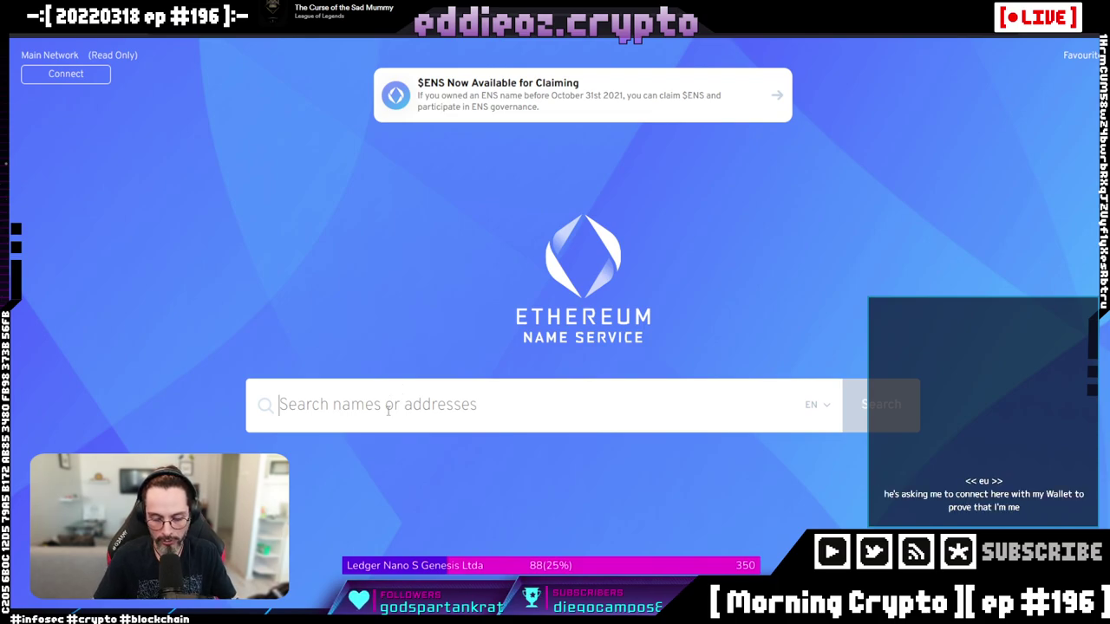
text(eddioz.nth)
key(BackSpace)
key(BackSpace)
key(BackSpace)
text(eth)
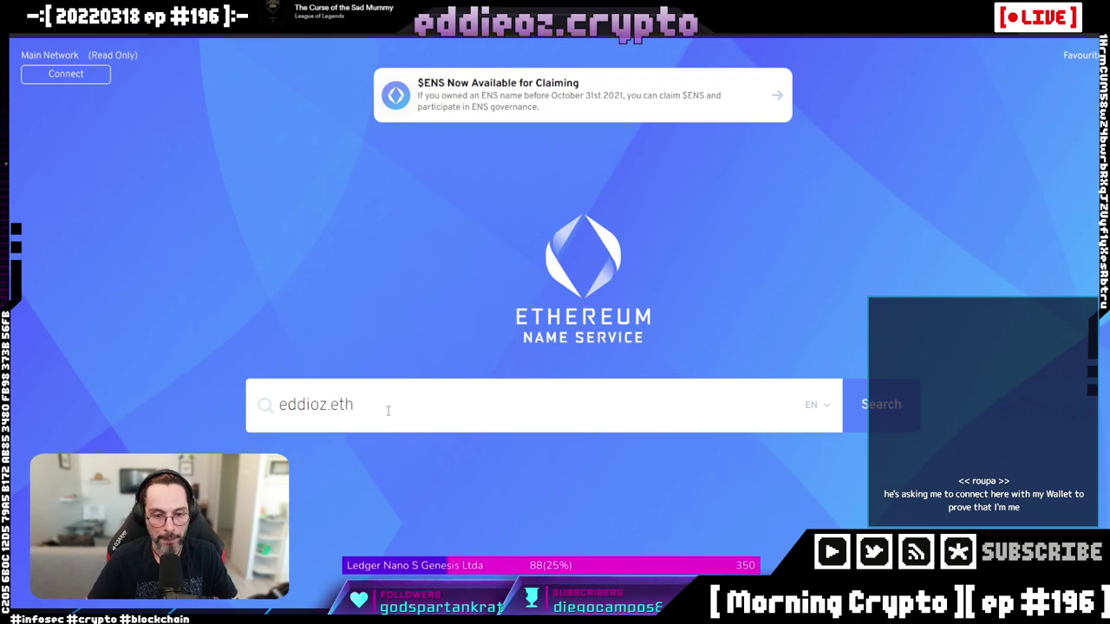
click(889, 411)
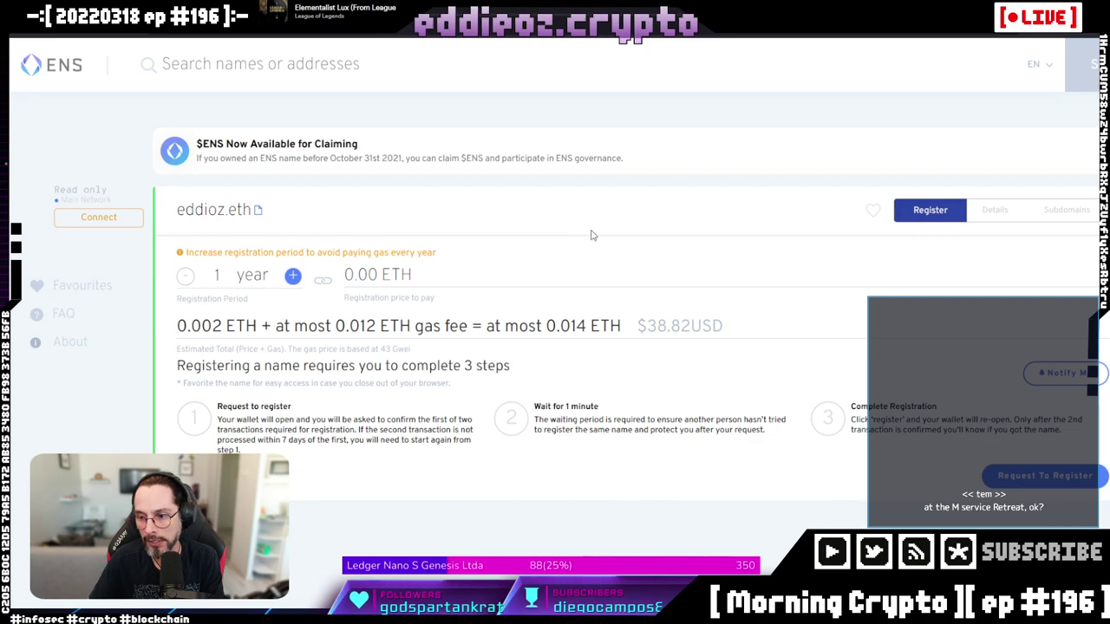
Step: Review eddioz.eth's Details, Subdomains and Register pages, then start typing 'eddieoz.' into search
click(993, 212)
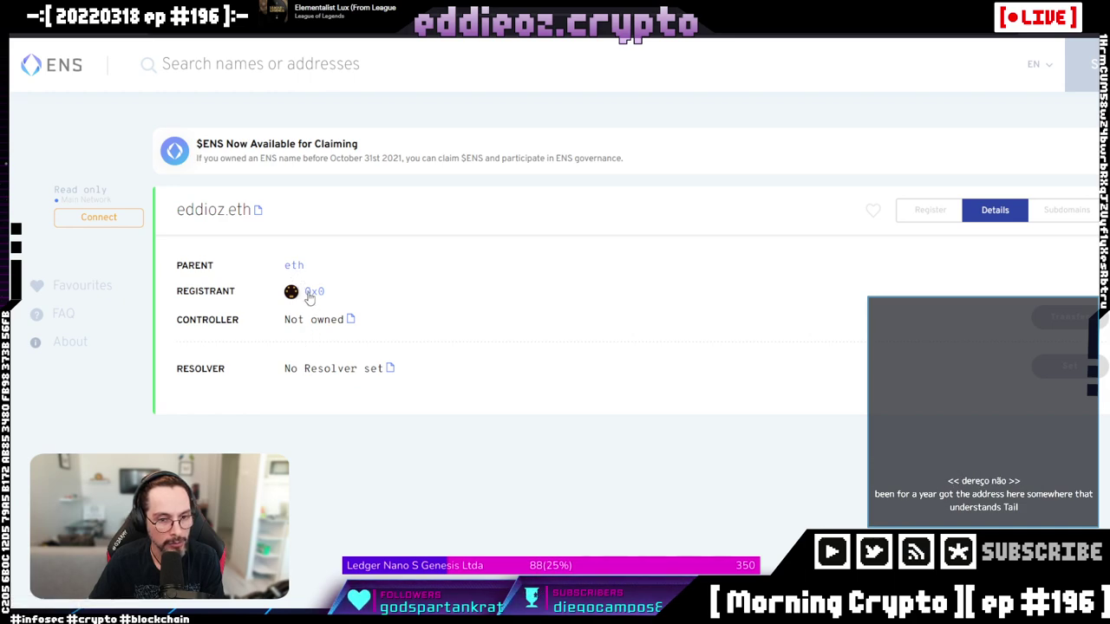
click(1065, 210)
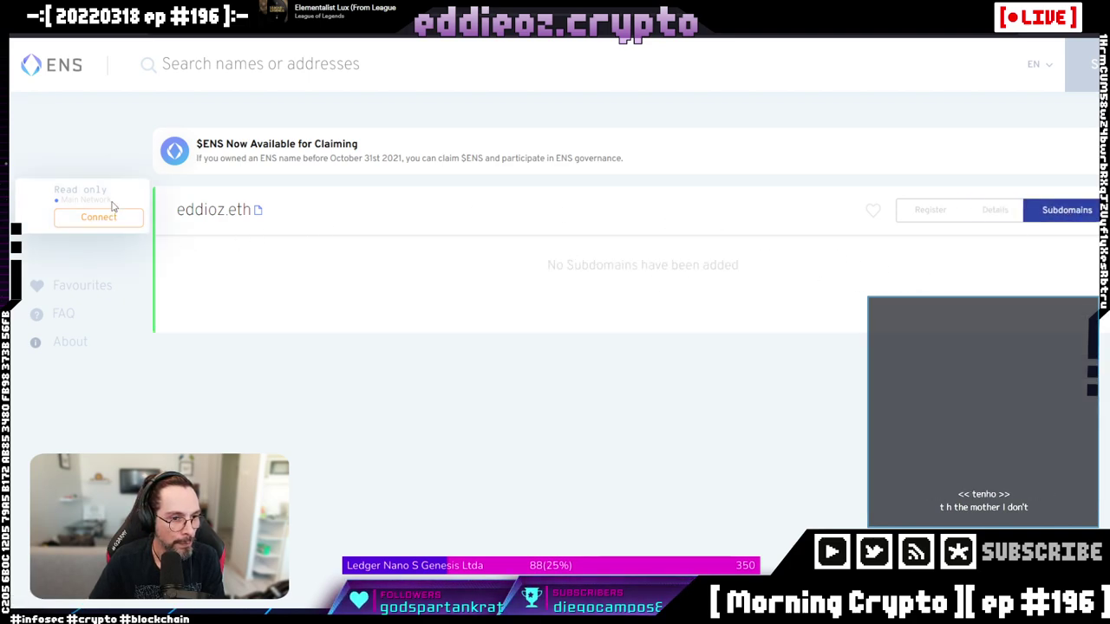
click(929, 212)
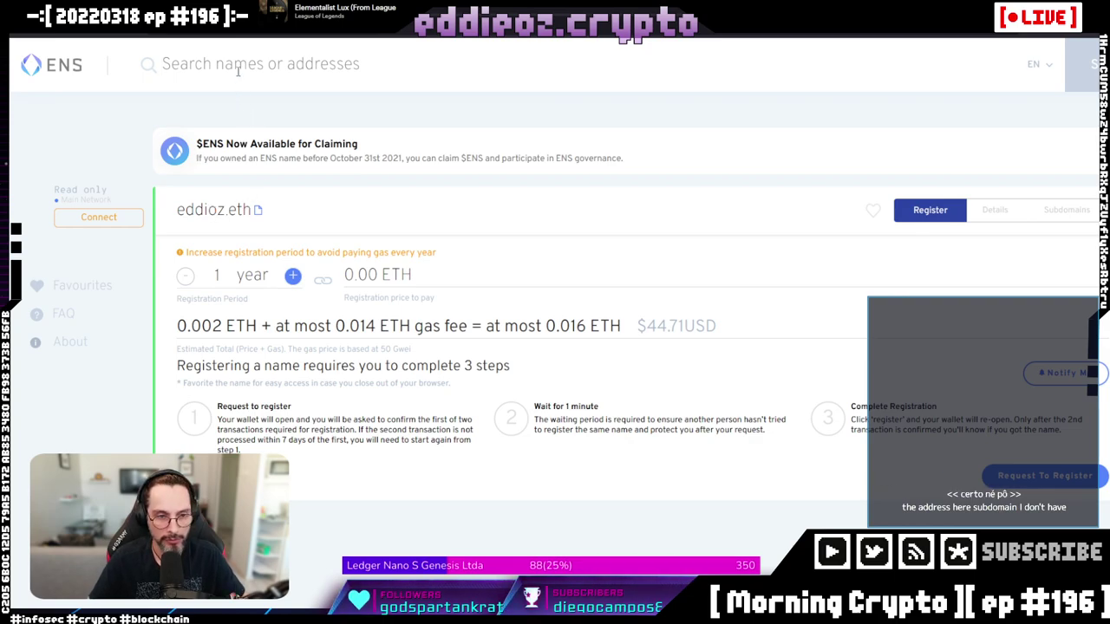
text(eddieoz.nth)
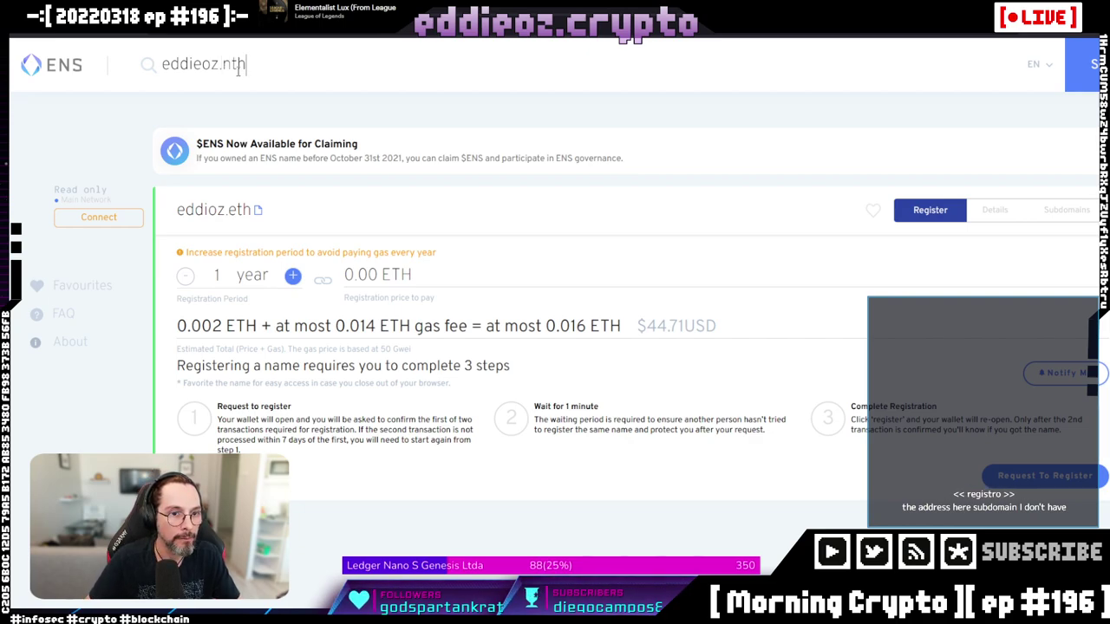
Step: Look up eddieoz.eth in ENS and review its registrant, controller and expiry details
key(BackSpace)
key(BackSpace)
key(BackSpace)
text(eth)
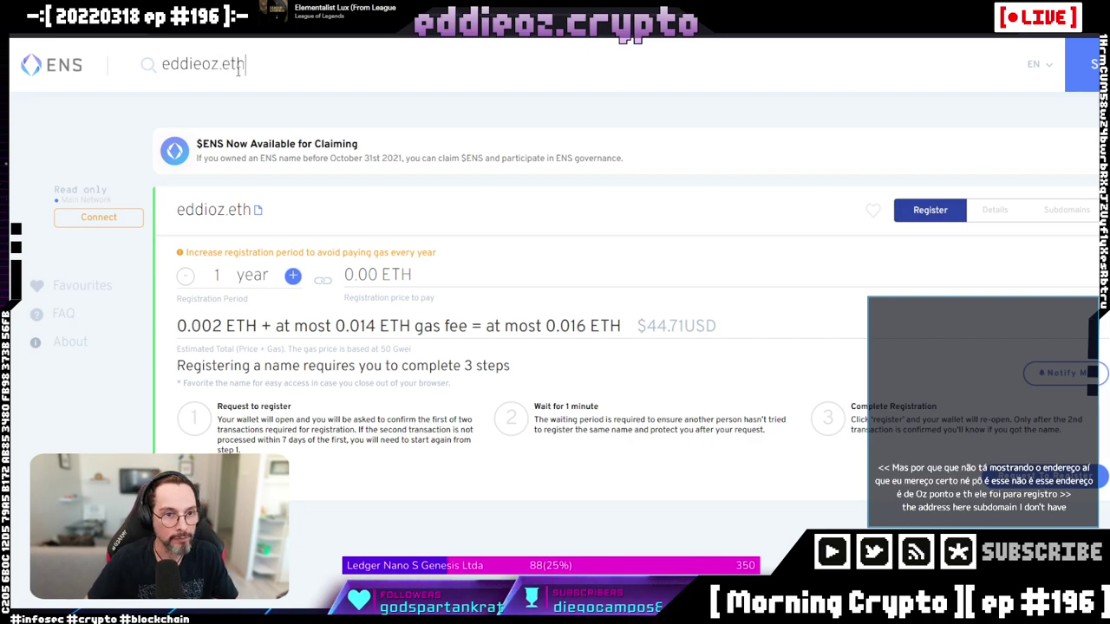
key(Return)
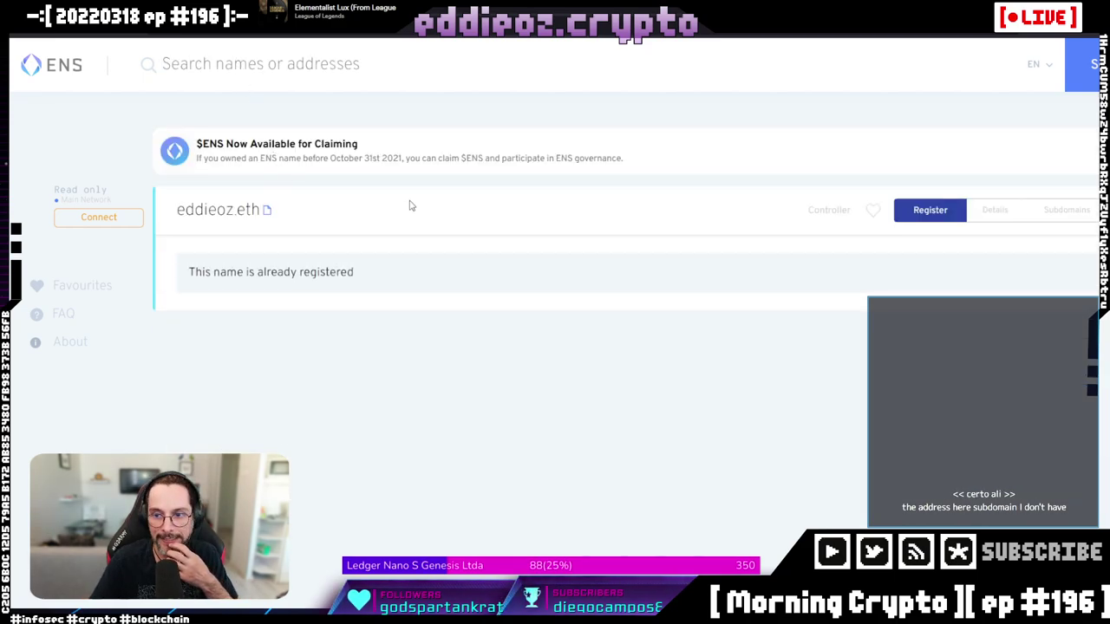
click(267, 209)
click(984, 213)
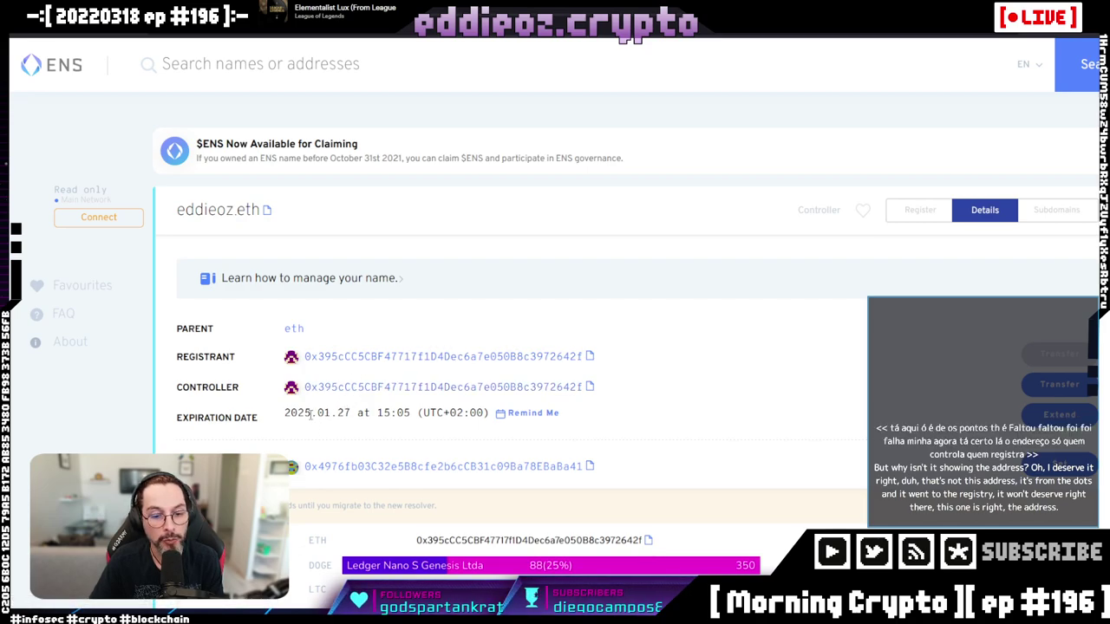
scroll(428, 407, down, 3)
scroll(429, 407, up, 2)
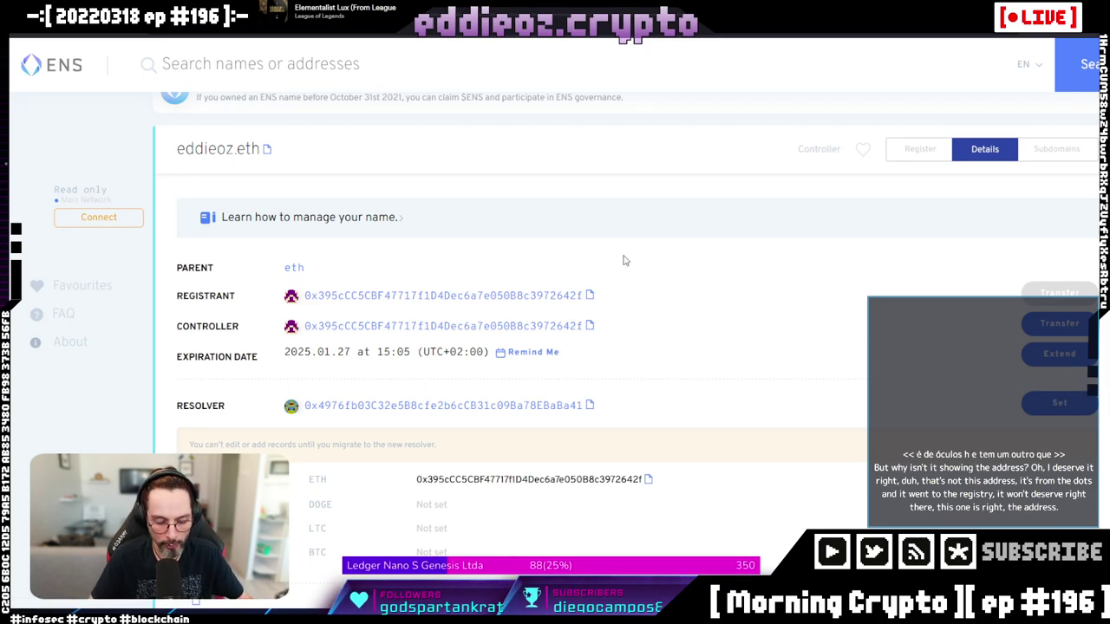
Step: Google 'unstoppable domains' in a new tab and open the Unstoppable Domains site
key(ctrl+t)
text(unstoppa)
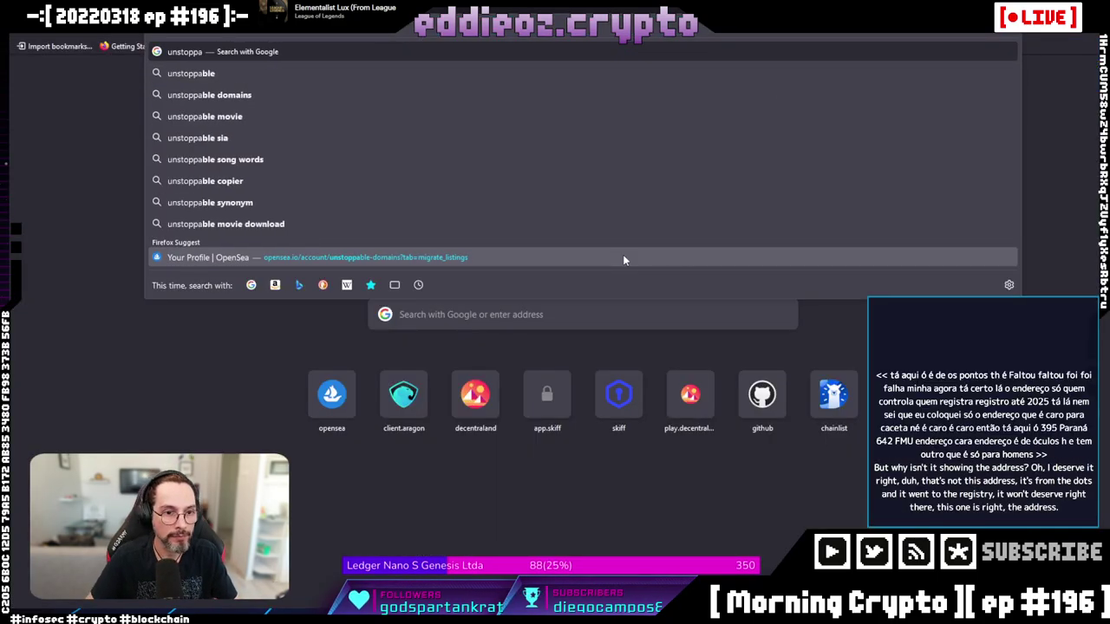
key(Down)
key(Down)
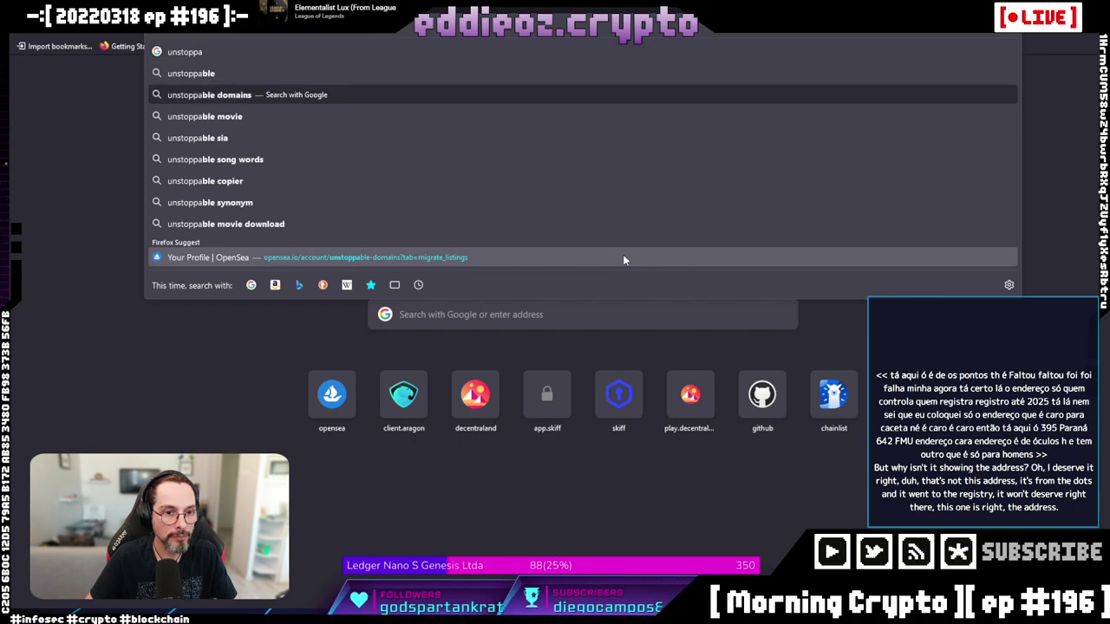
key(Return)
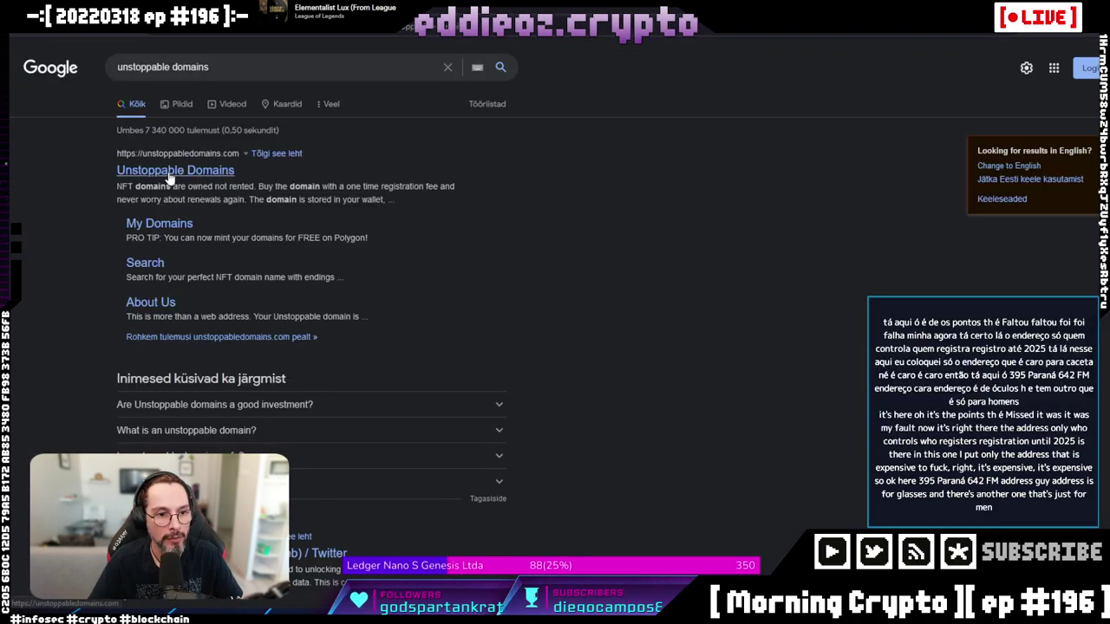
click(170, 176)
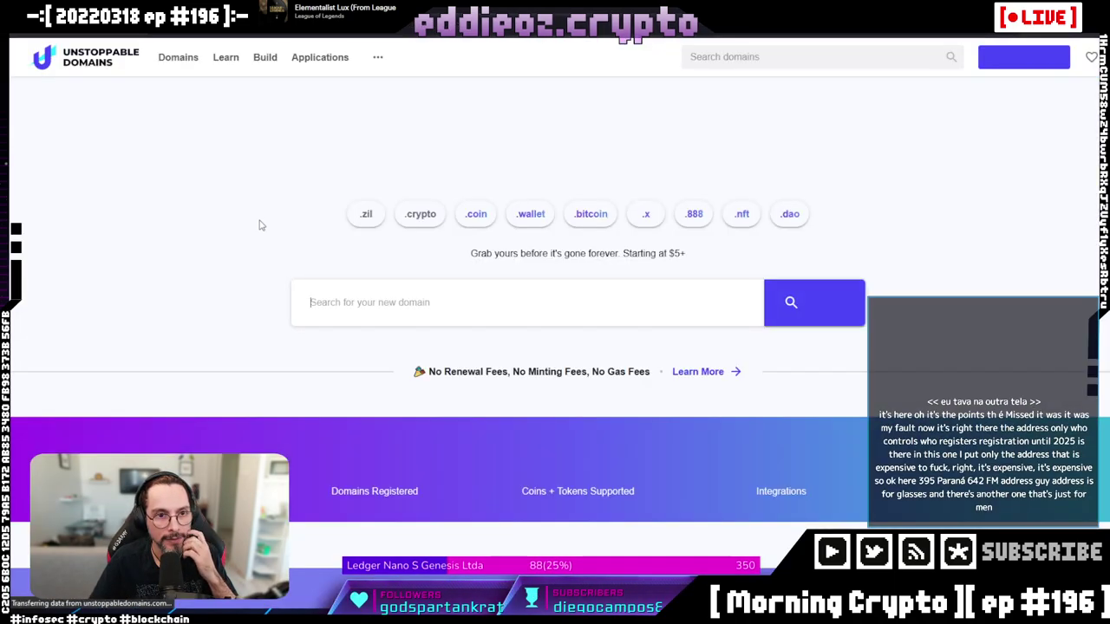
Step: Search for eddieoz.crypto and view its profile down to the Addresses list
click(396, 308)
text(eddieoz.crypto)
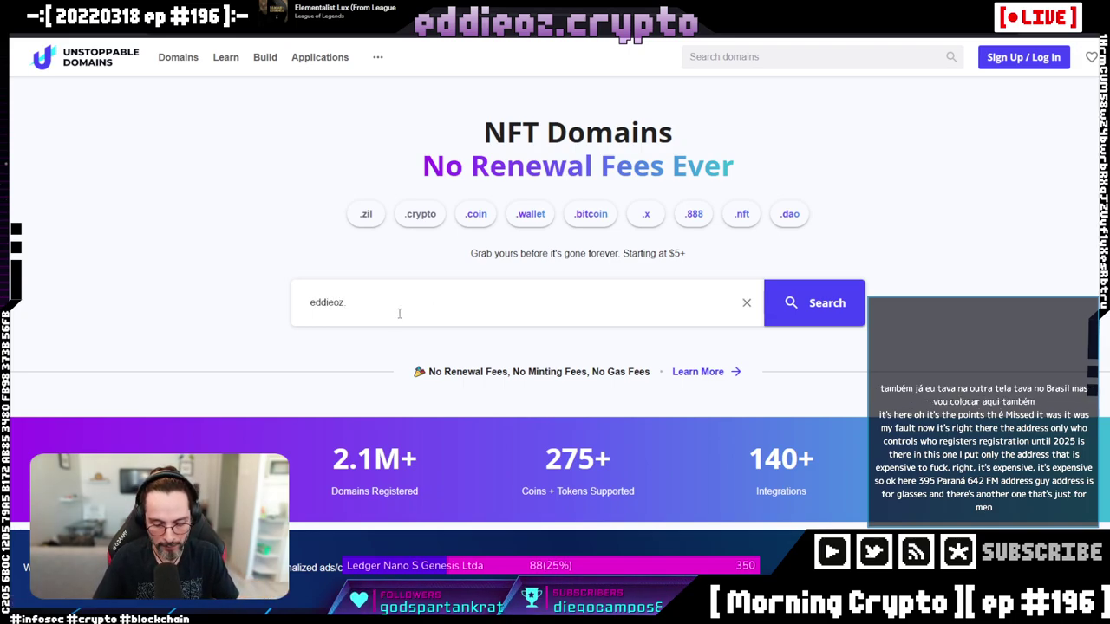
click(815, 305)
click(613, 394)
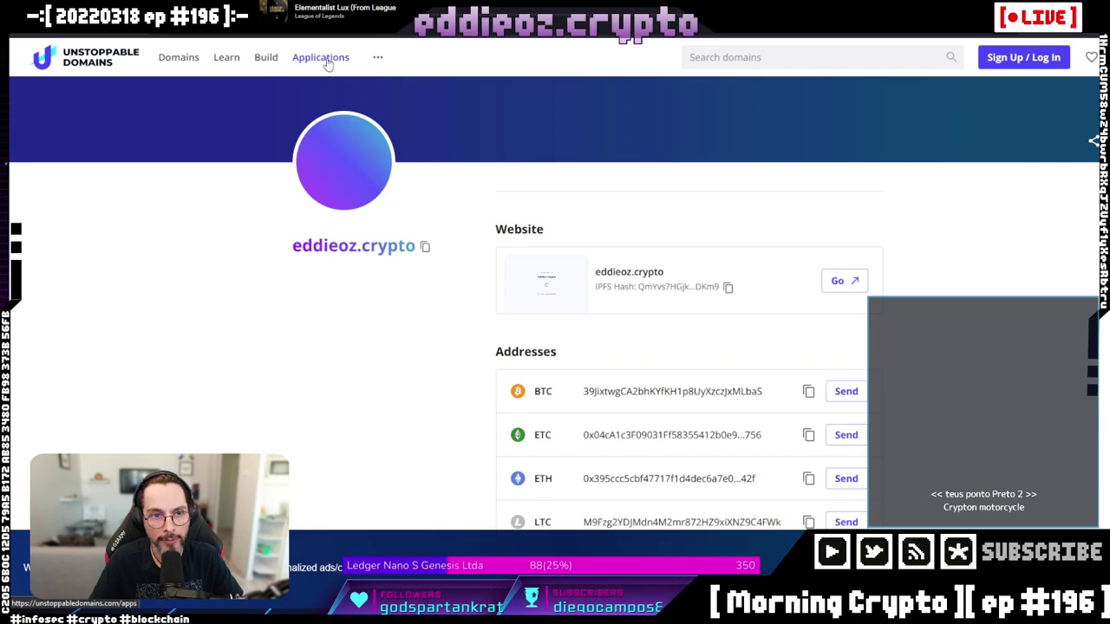
scroll(954, 321, down, 2)
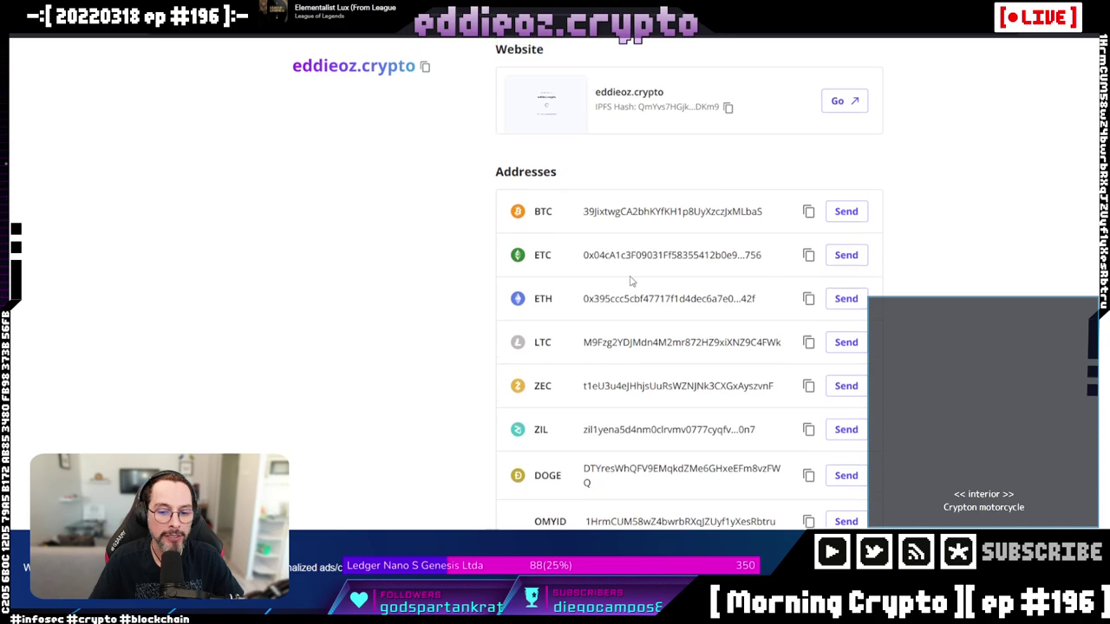
Step: Select the OMYID address in the eddieoz.crypto Addresses list
double_click(600, 511)
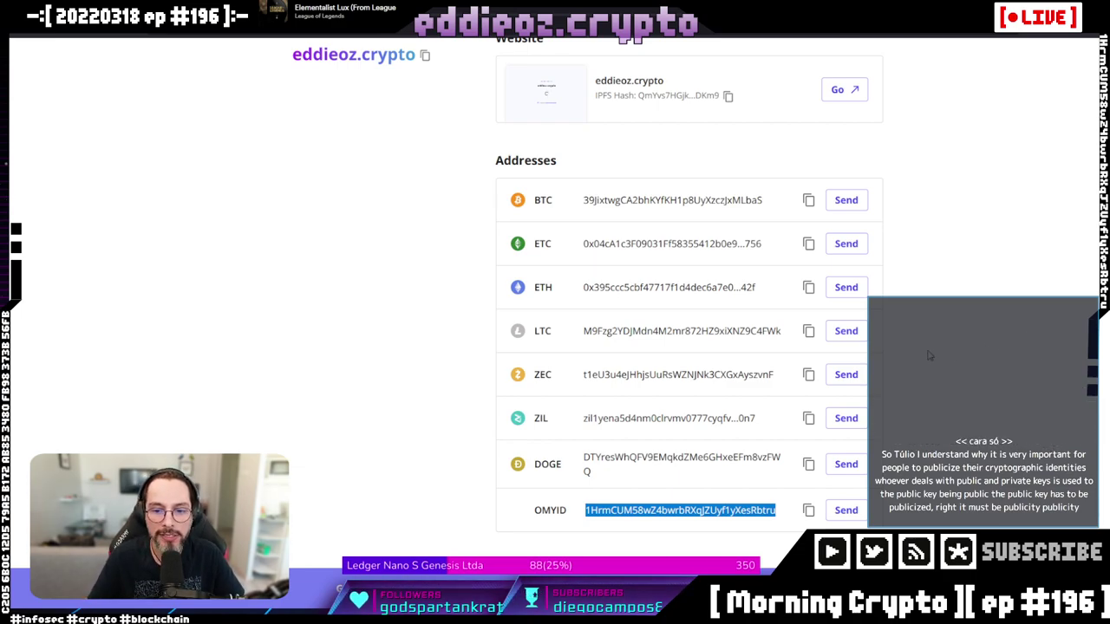
Step: Select the ETH address on the eddieoz.crypto profile instead
double_click(640, 287)
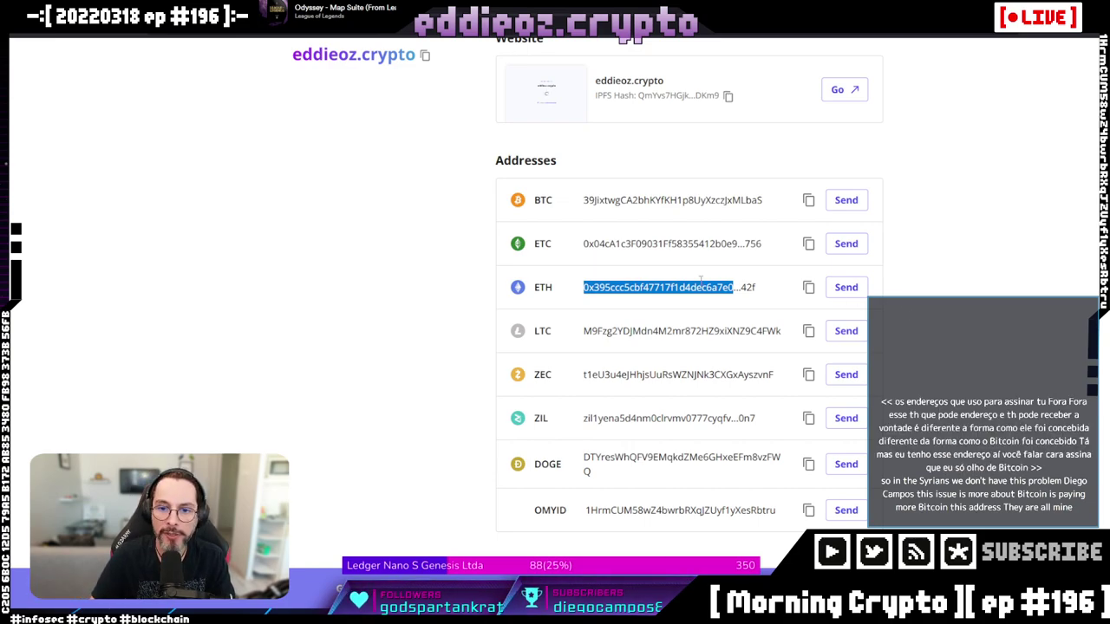
double_click(613, 200)
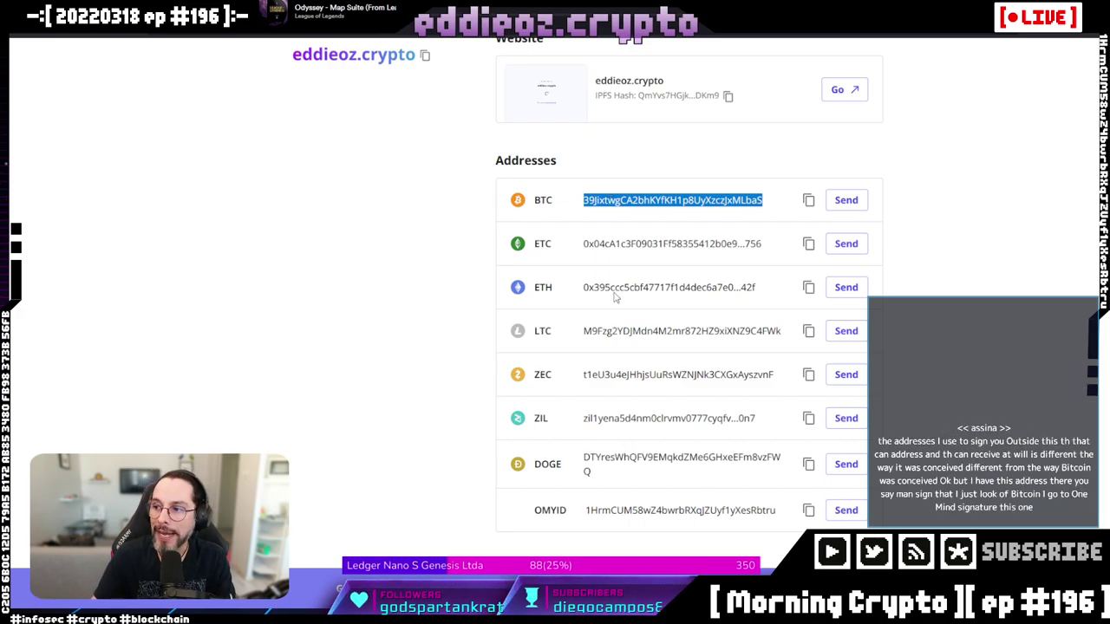
double_click(631, 511)
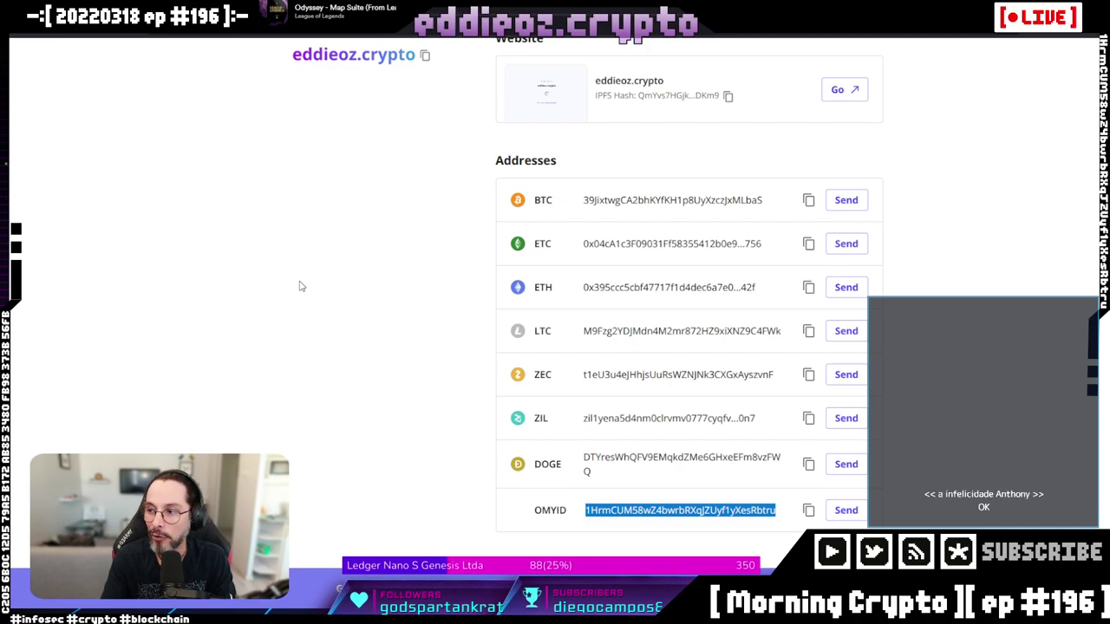
drag(734, 287, 510, 287)
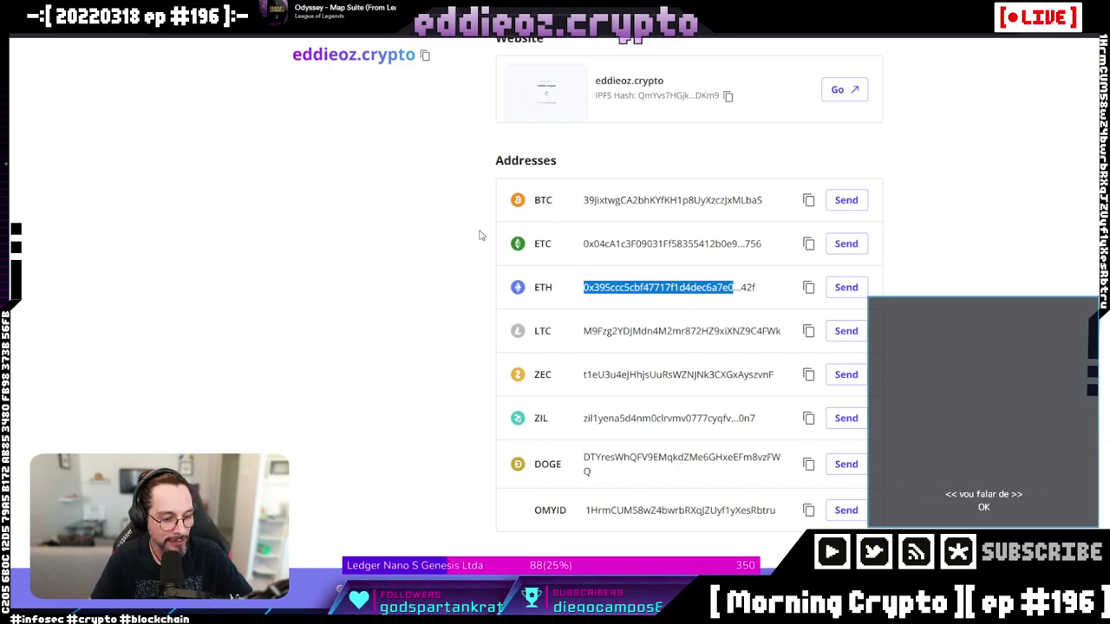
Step: Switch to the browser window showing the ENS home page with eddieoz entered
key(alt+Tab)
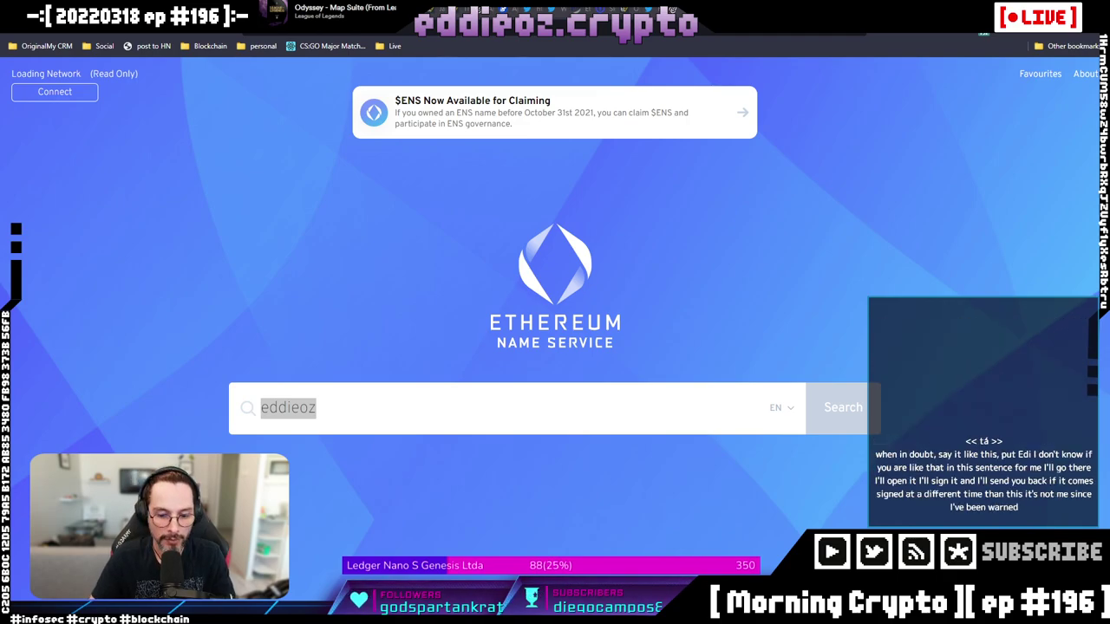
Step: Return to the eddieoz.crypto profile and select its listed ETH address
key(alt+Tab)
key(ctrl+Tab)
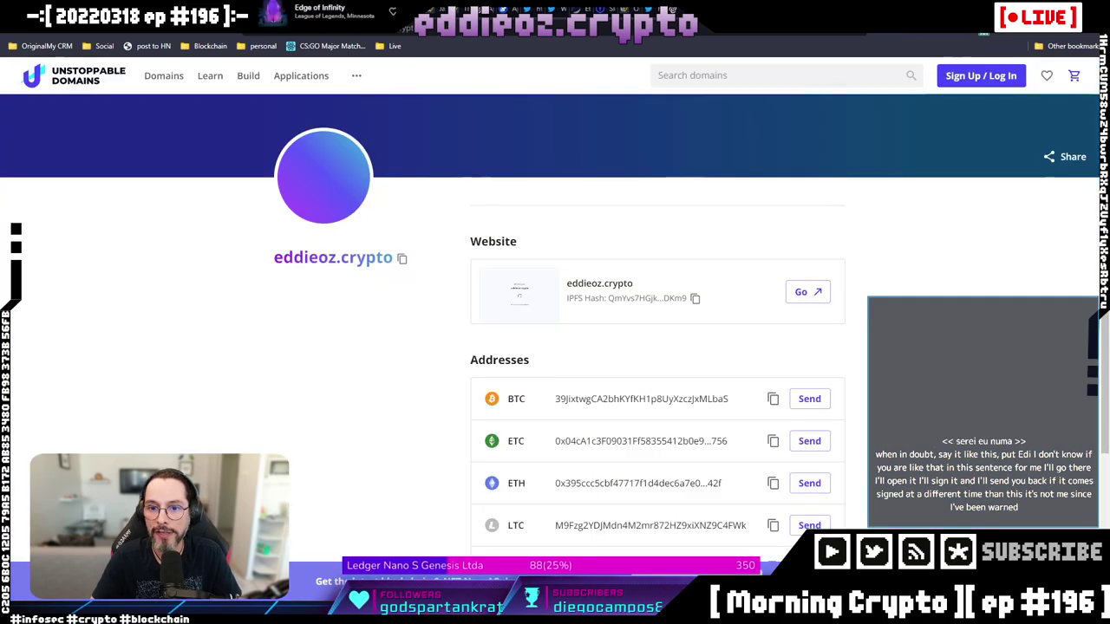
scroll(665, 337, down, 2)
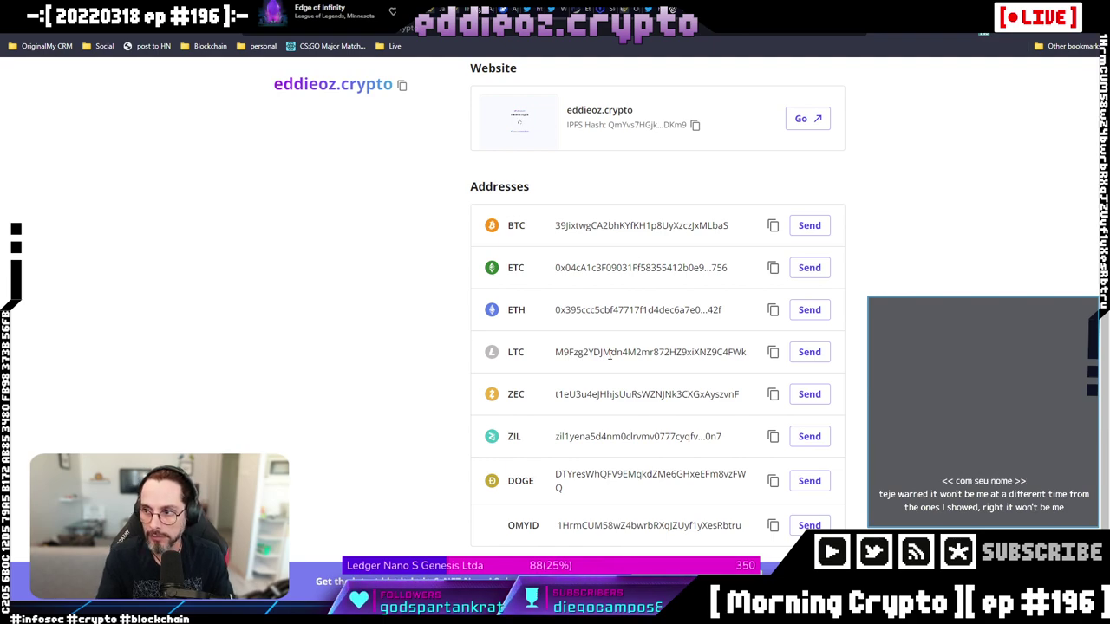
drag(553, 312, 731, 314)
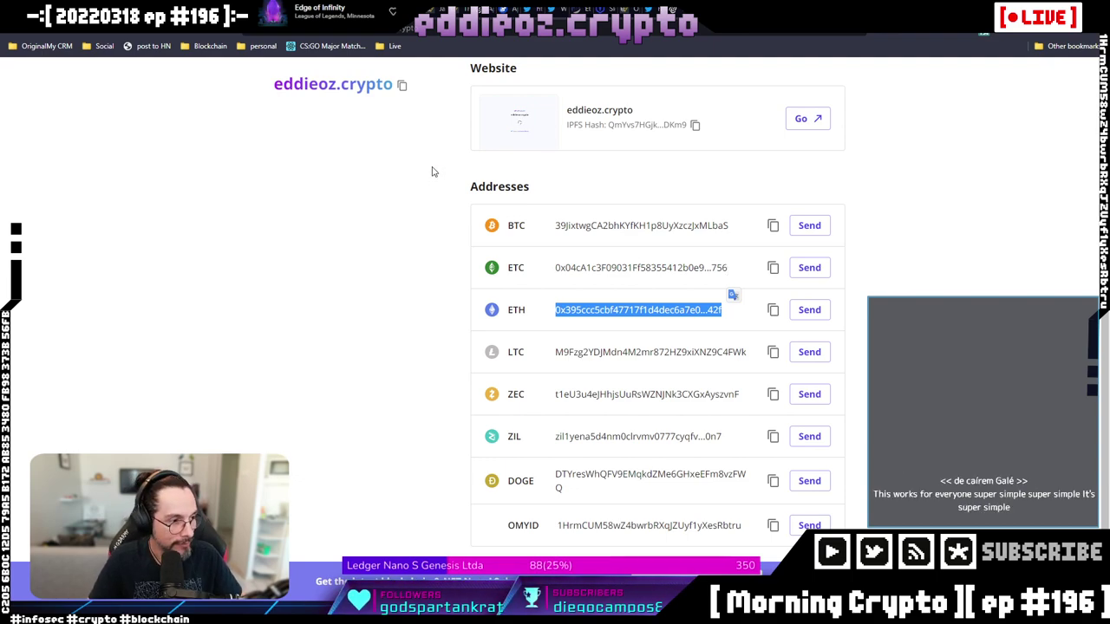
scroll(426, 164, up, 2)
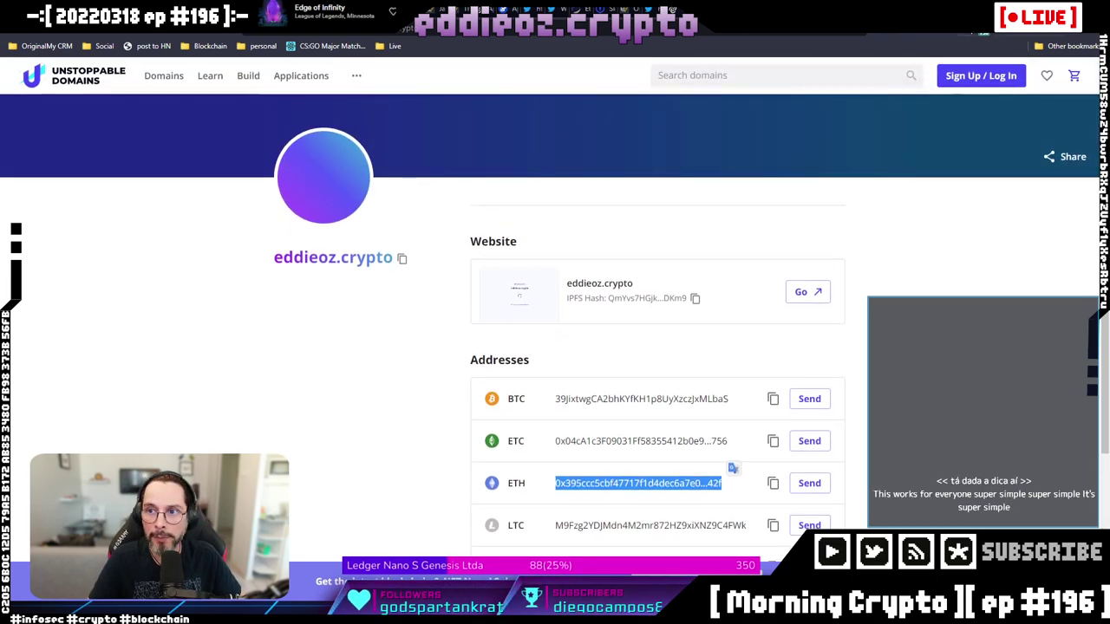
Step: Extend the ENS name search from eddieoz to eddieoz.eth
key(ctrl+Tab)
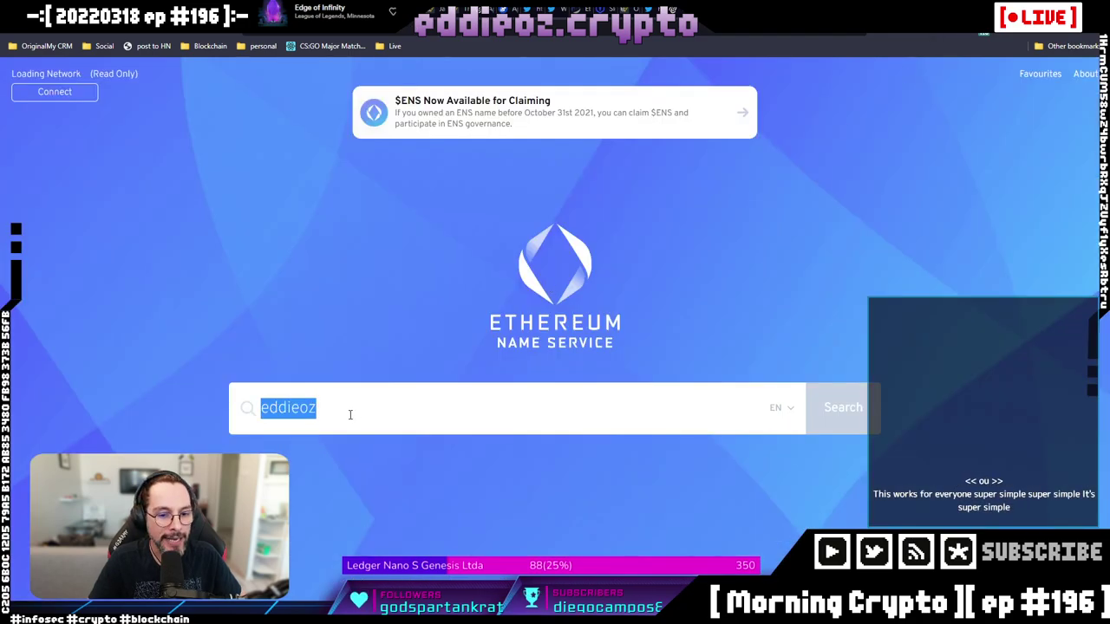
click(347, 416)
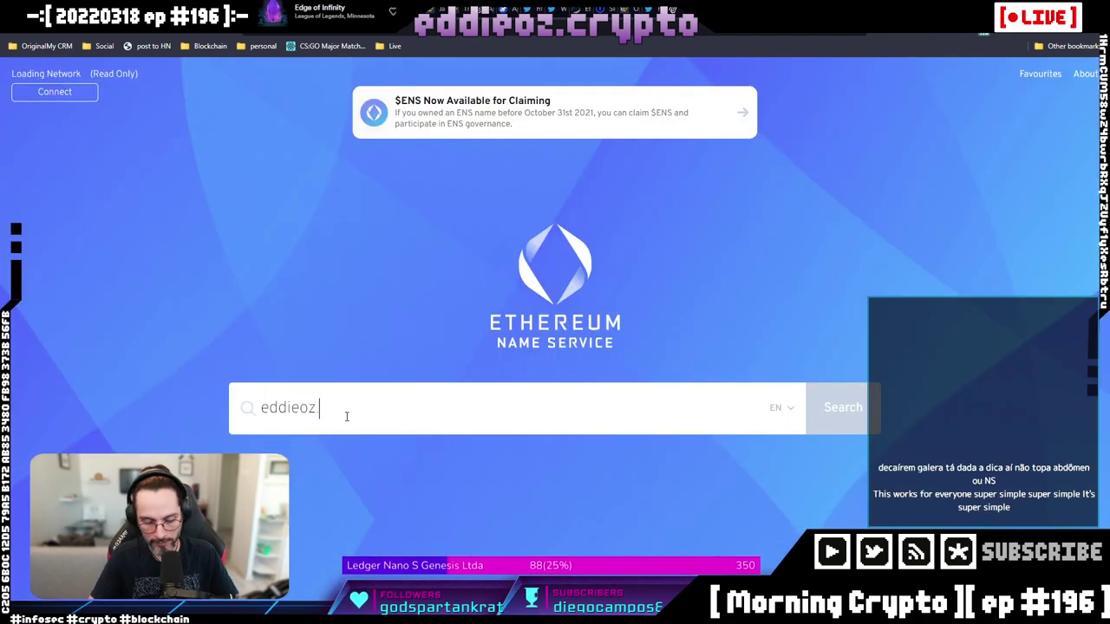
text(.eth)
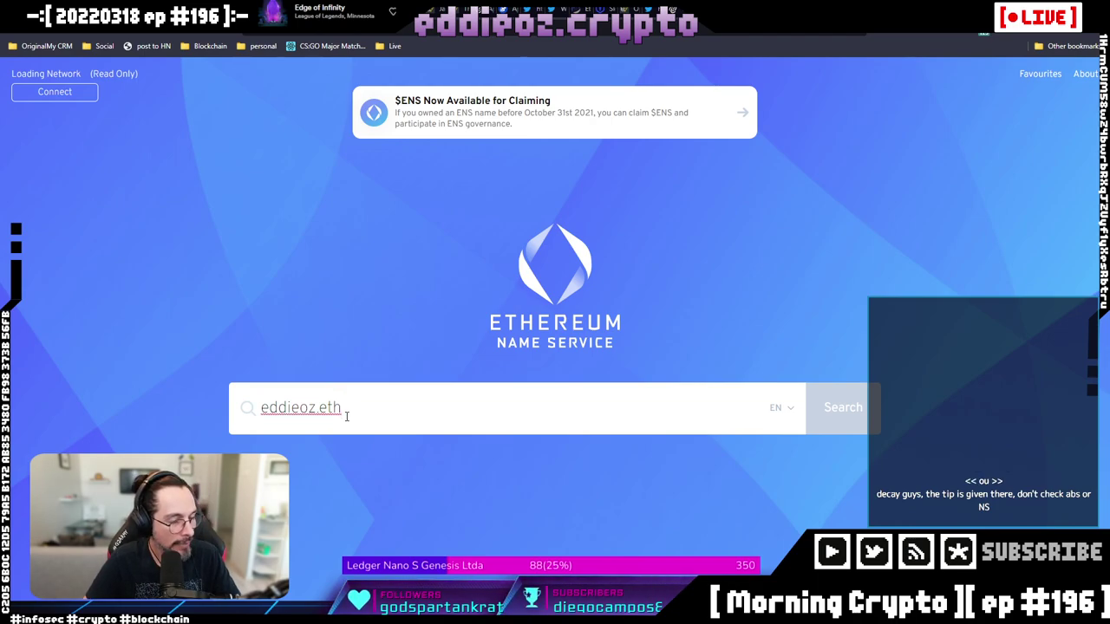
click(614, 244)
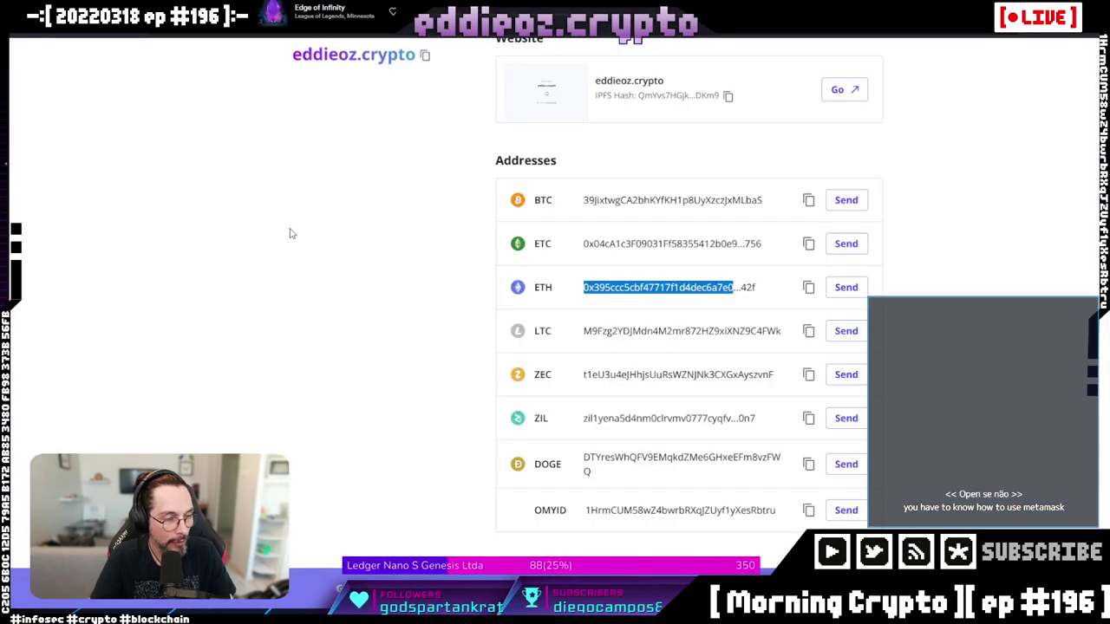
Step: Load the OpenSea site in a new browser tab
click(291, 233)
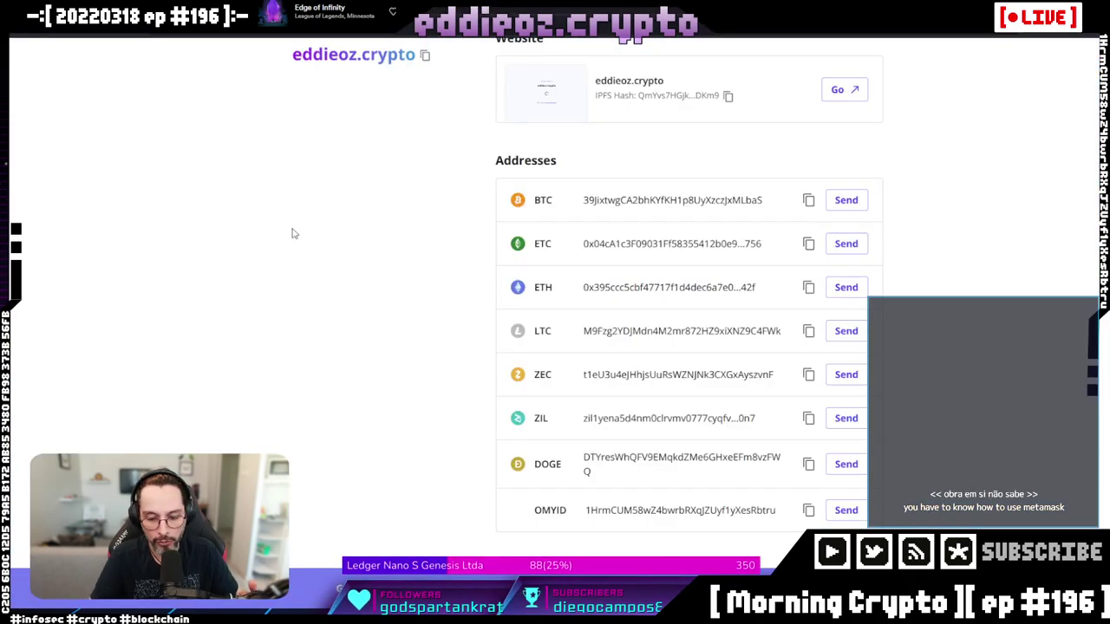
key(ctrl+t)
text(opensea)
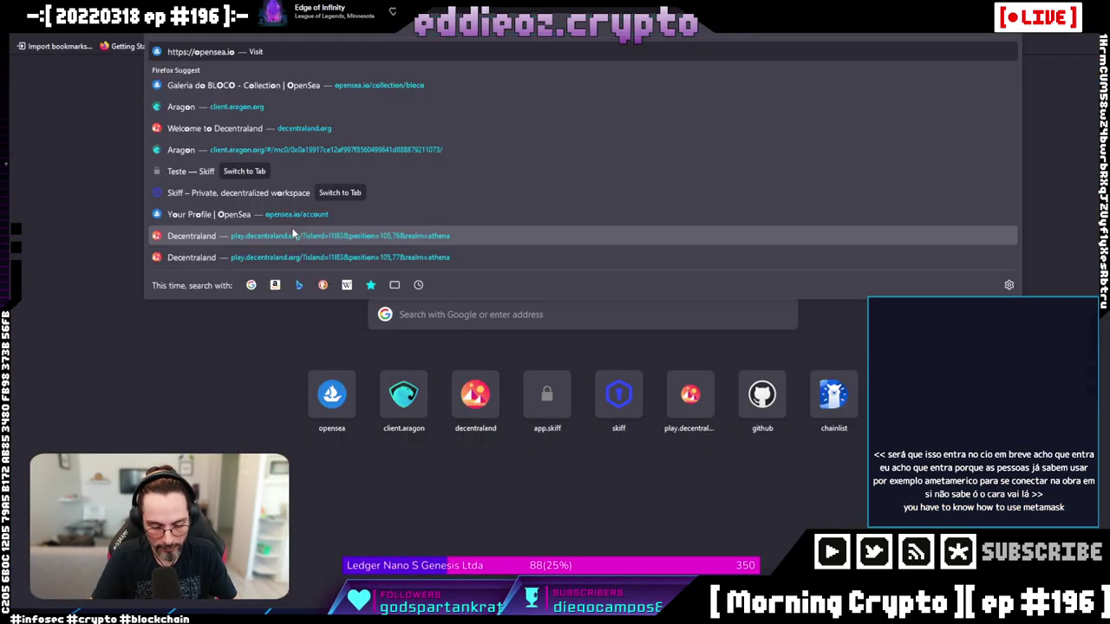
key(Return)
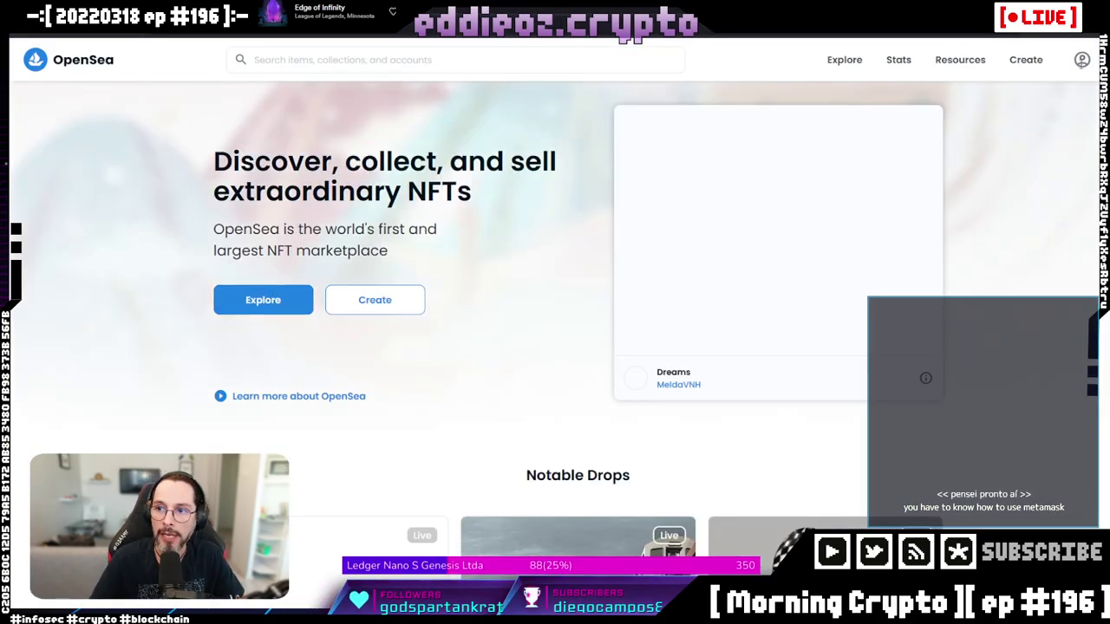
Step: Connect MetaMask to view eddieoz's OpenSea profile, then return to MEW's Verify Message page
click(1082, 59)
click(468, 175)
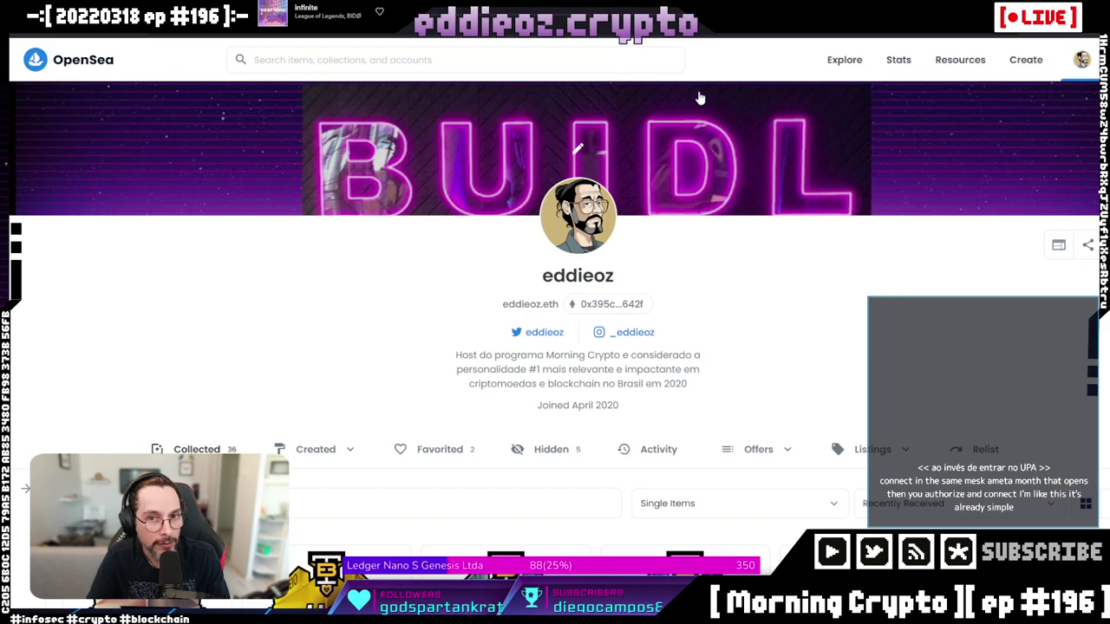
click(556, 22)
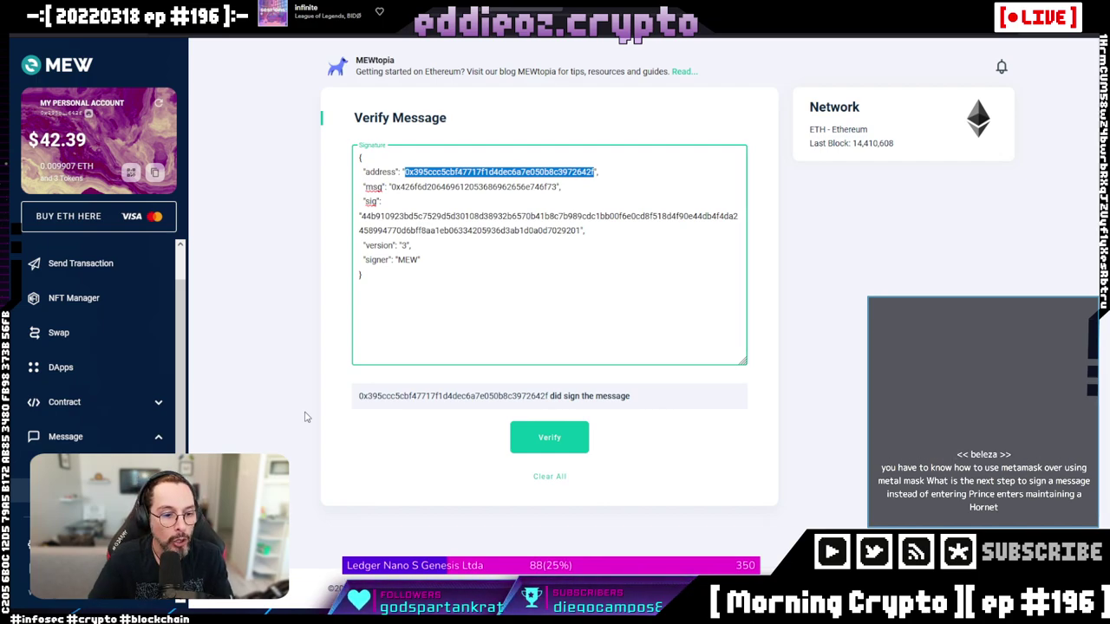
Step: Enter 'rastndharsnhtd' in the Sign Message box and dismiss the 'Something went wrong!' error
click(22, 467)
text(rastndharsnhtd)
click(588, 322)
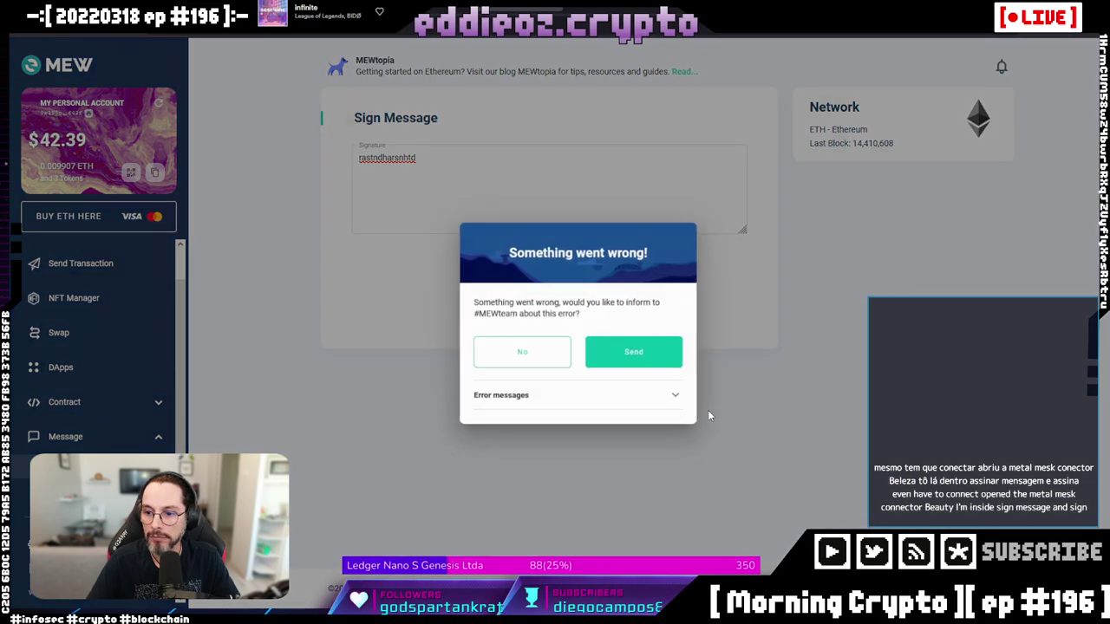
click(522, 353)
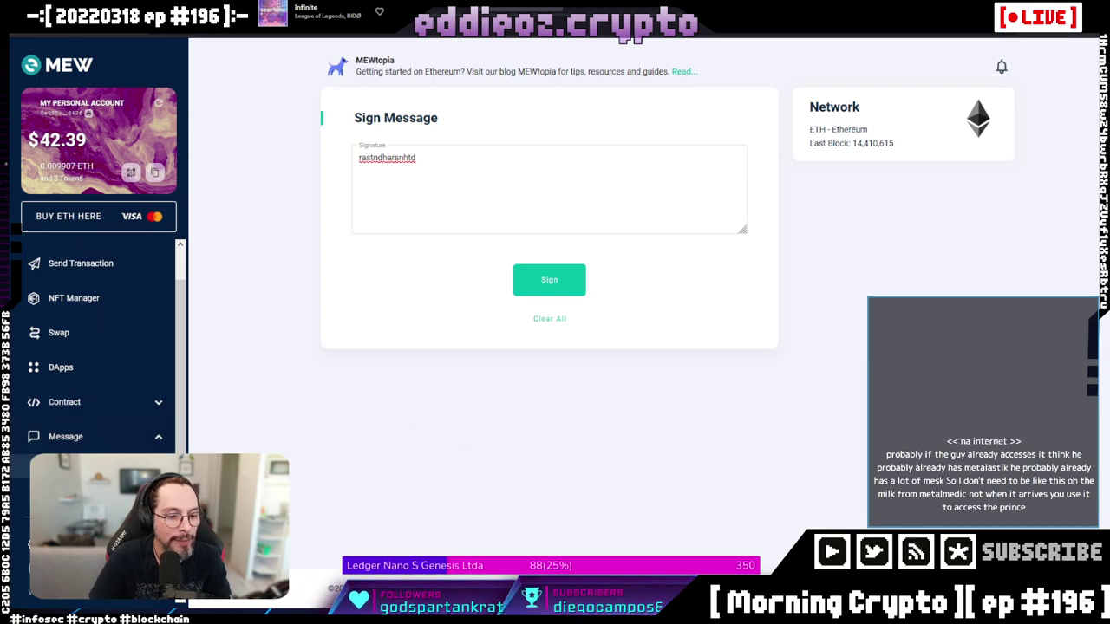
Step: Replace the message with 'arstarstnadrstarstljarstu', sign it, and check the account in MetaMask
click(479, 185)
key(ctrl+a)
text(arstarstnadrstarstljarstu)
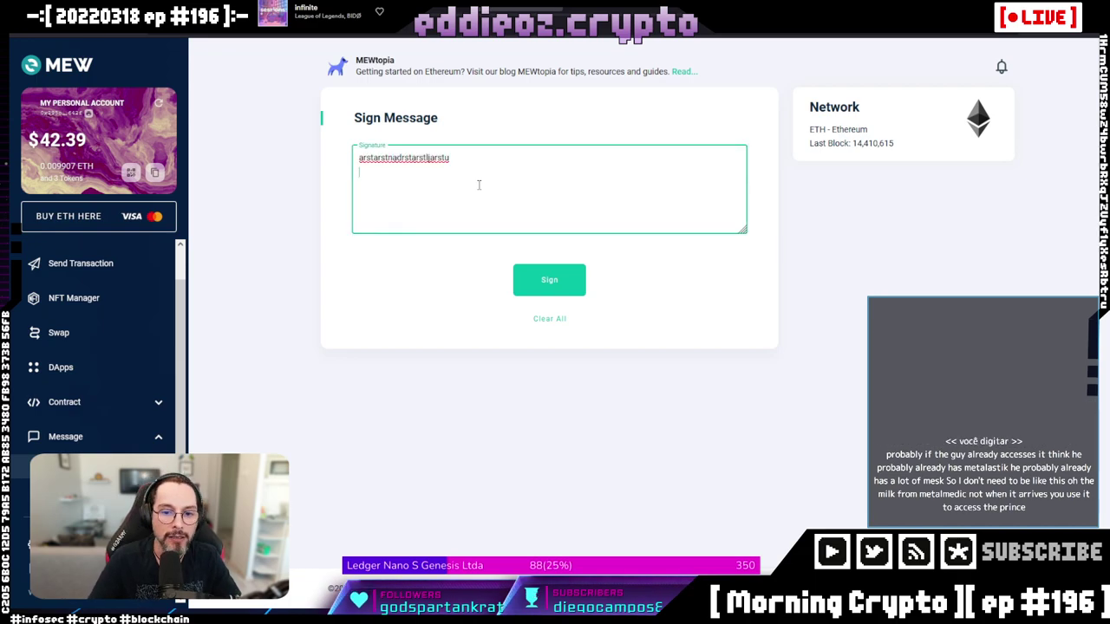
click(535, 284)
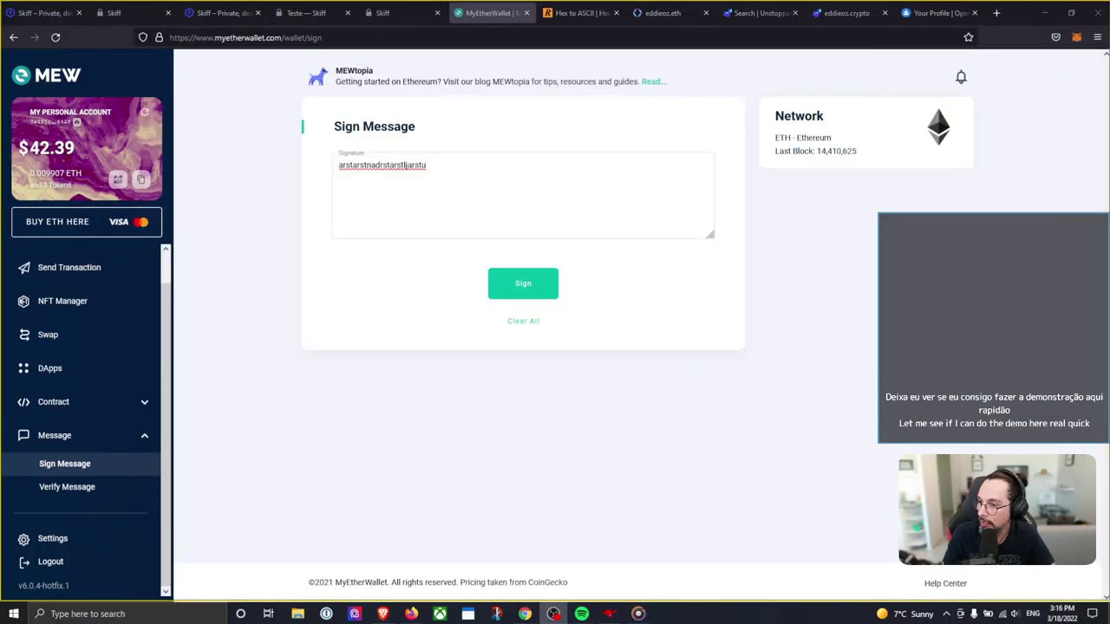
click(1077, 37)
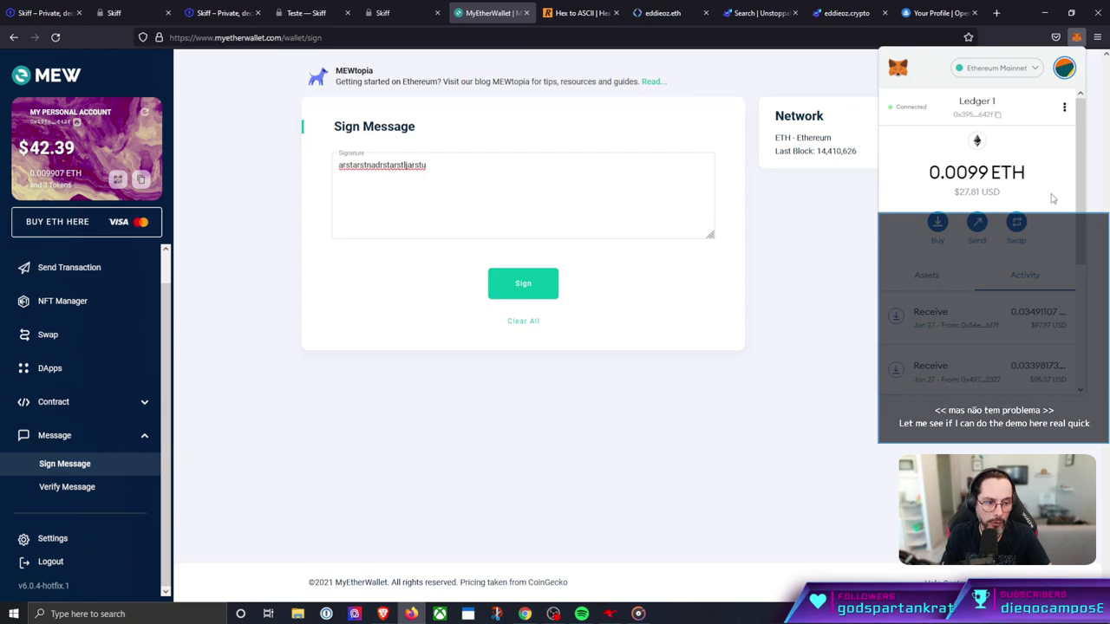
Step: Check MetaMask's account list, with Ledger 1 active, then dismiss it to reveal the Sign Message form
click(1065, 71)
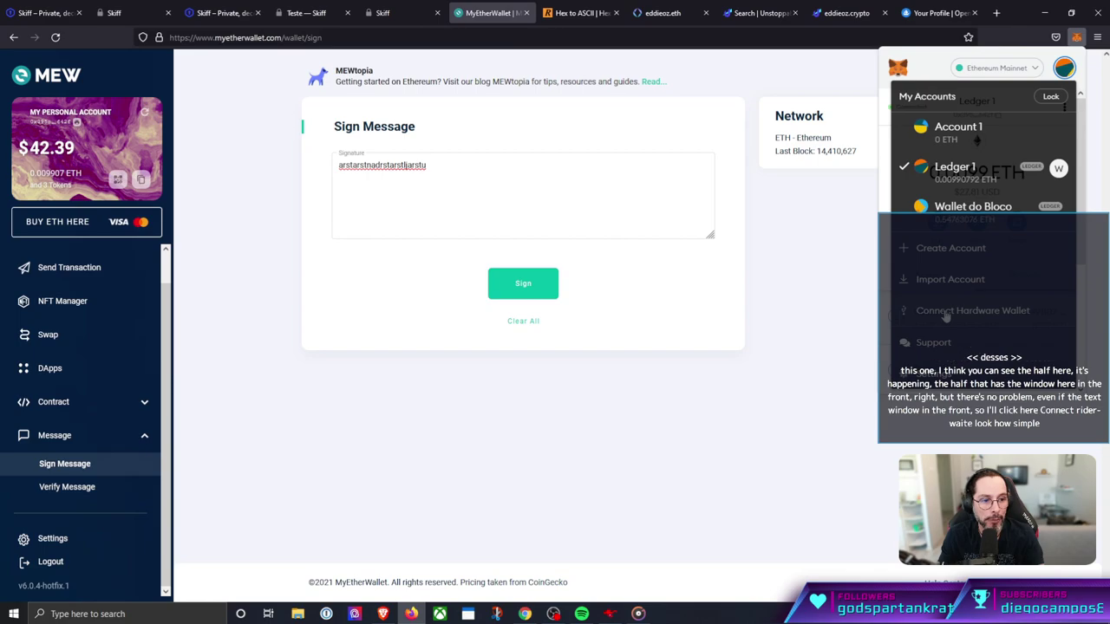
click(693, 384)
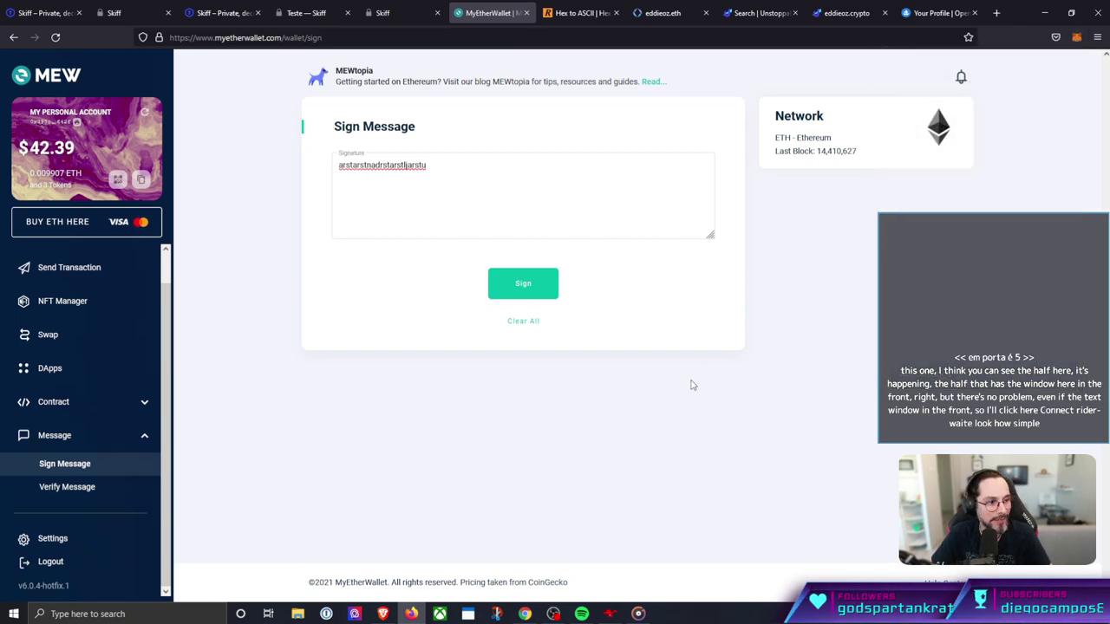